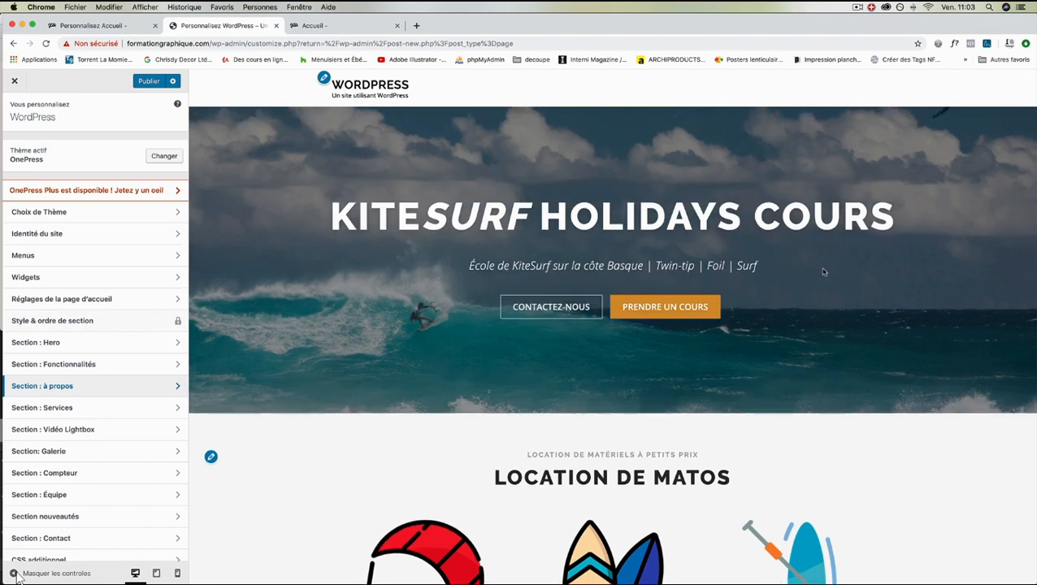
Add an empty item to the content of the à propos section and check which pages can be selected for it.
scroll(796, 257, down, 10)
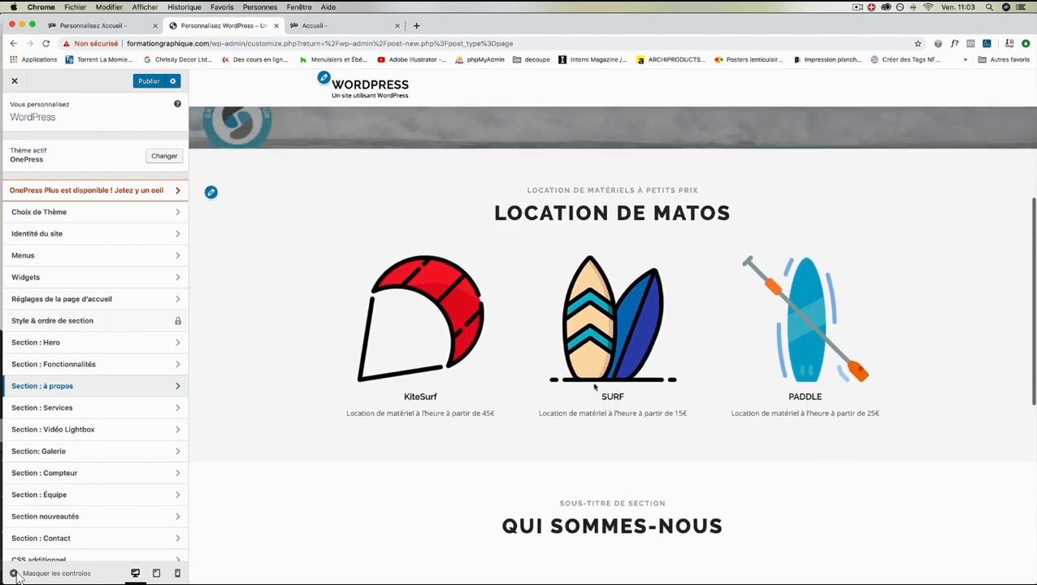
scroll(582, 353, down, 3)
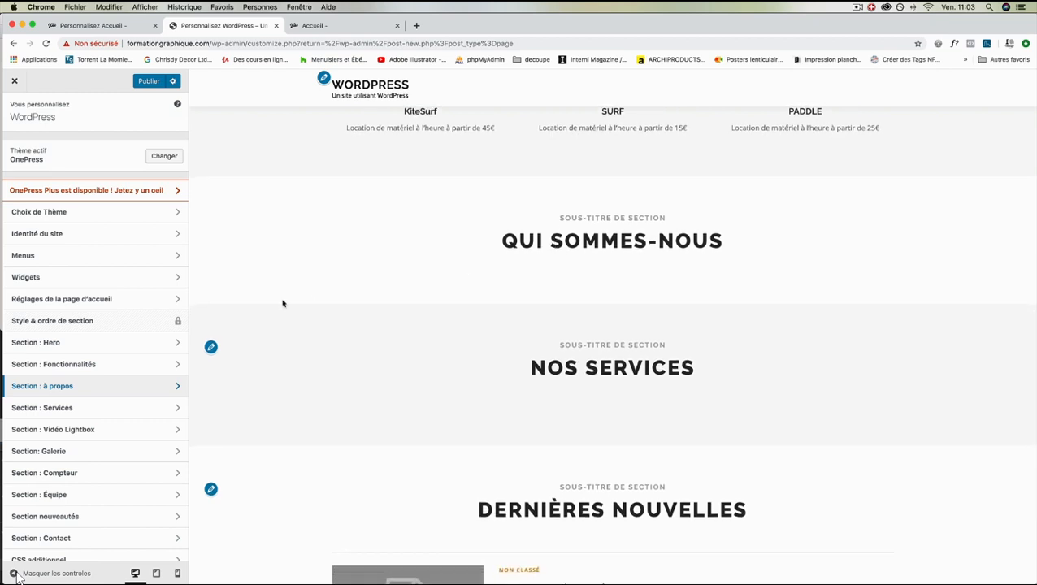
click(131, 387)
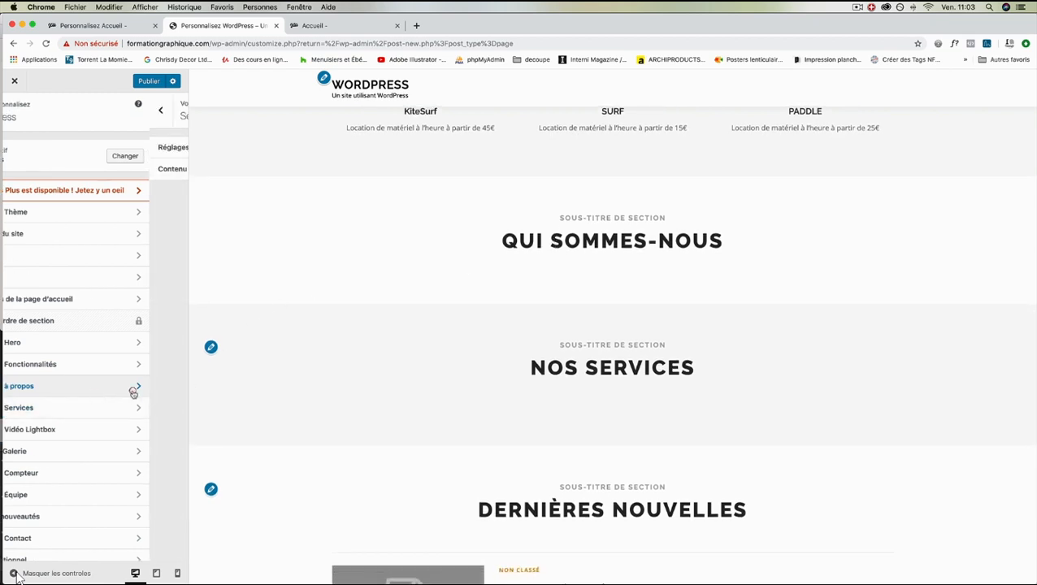
click(92, 174)
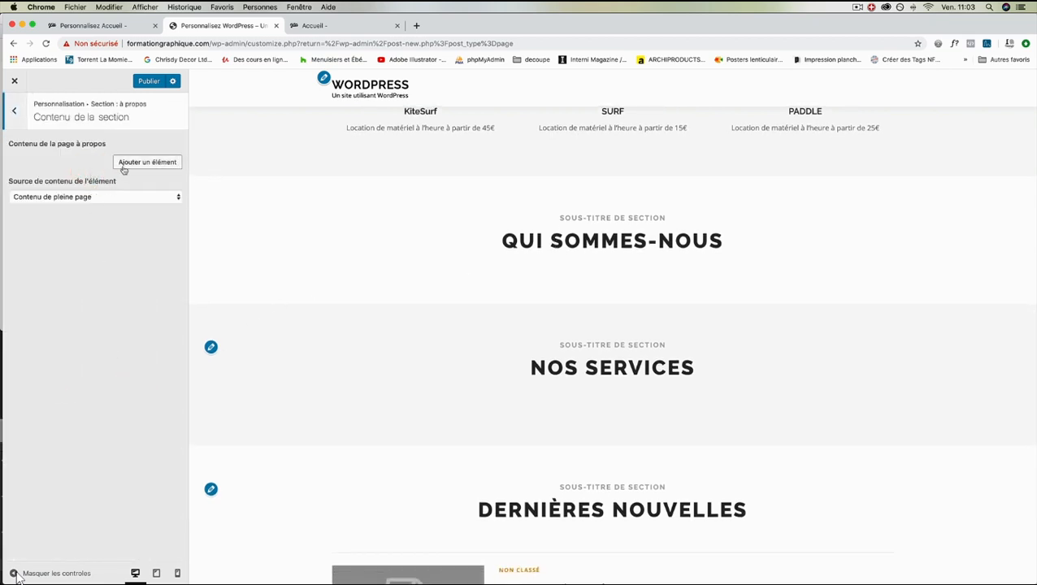
click(124, 166)
click(122, 166)
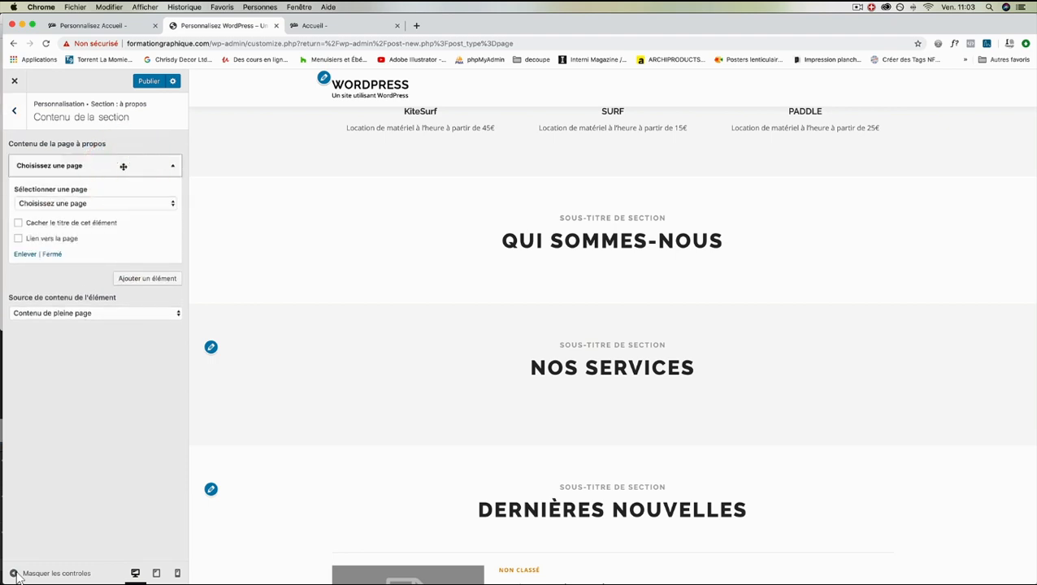
click(89, 203)
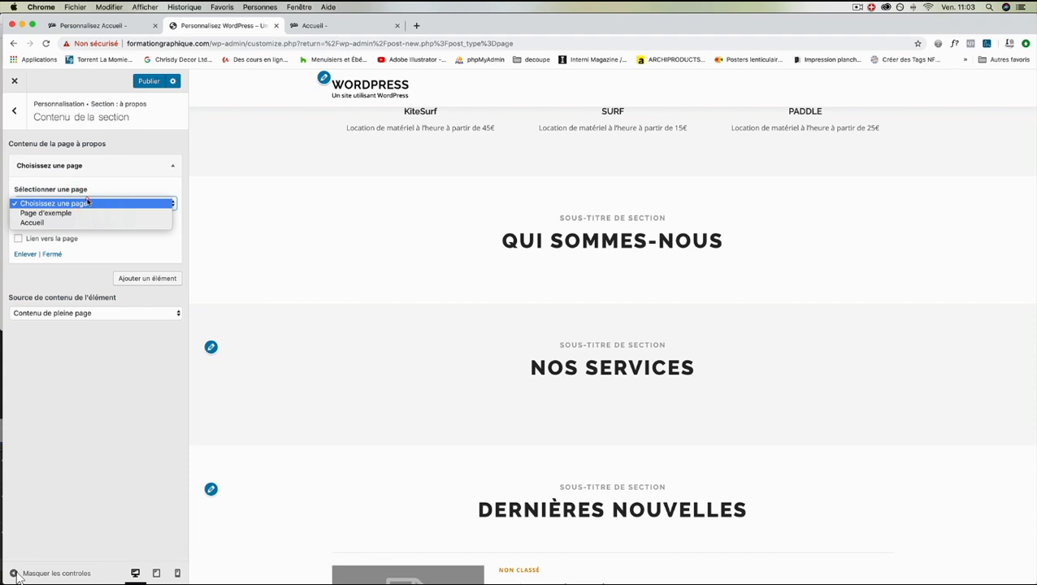
click(88, 203)
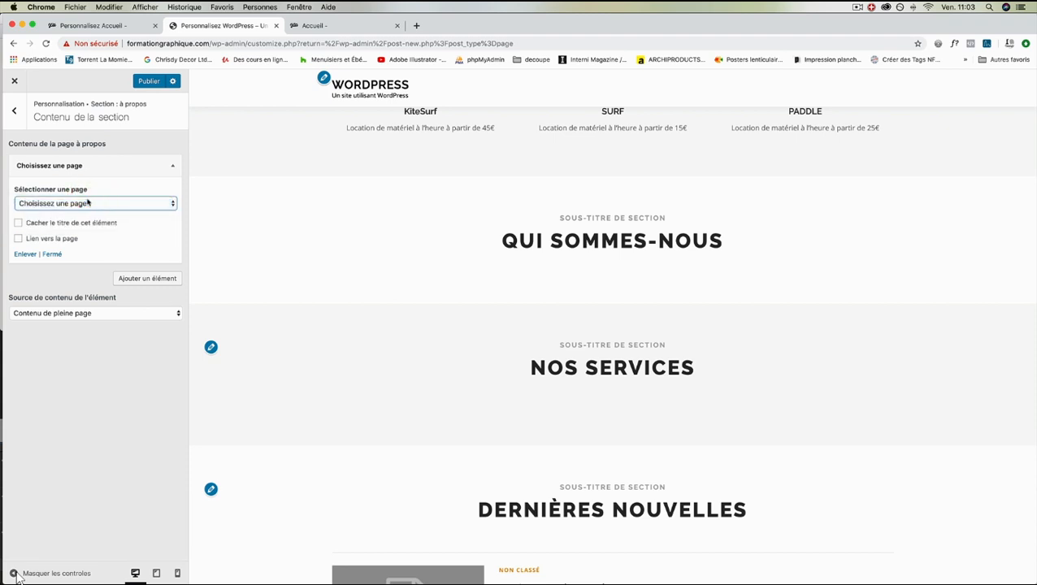
Publish the customizations and close the Customizer.
click(14, 110)
click(13, 81)
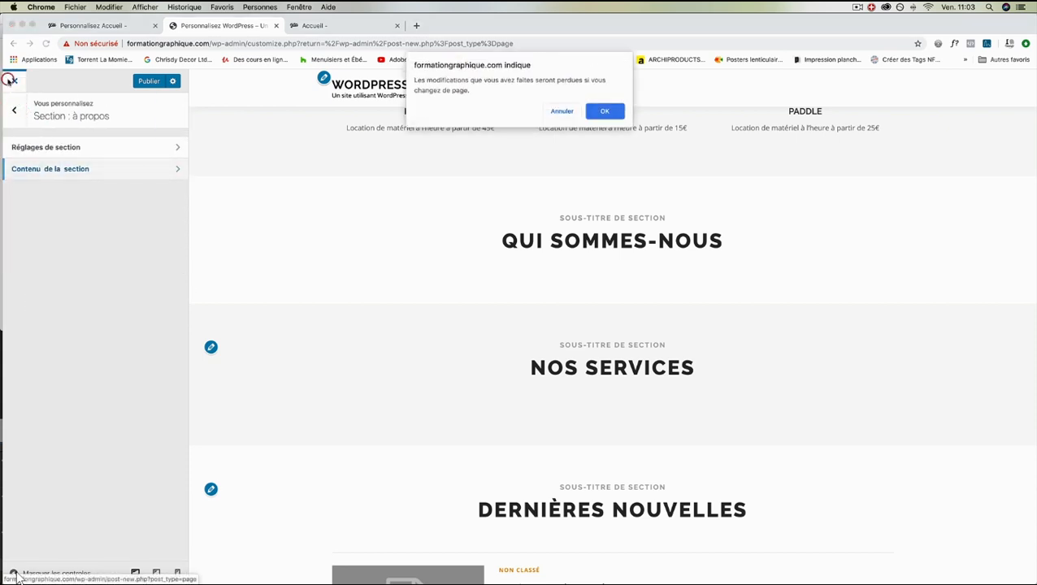
click(568, 112)
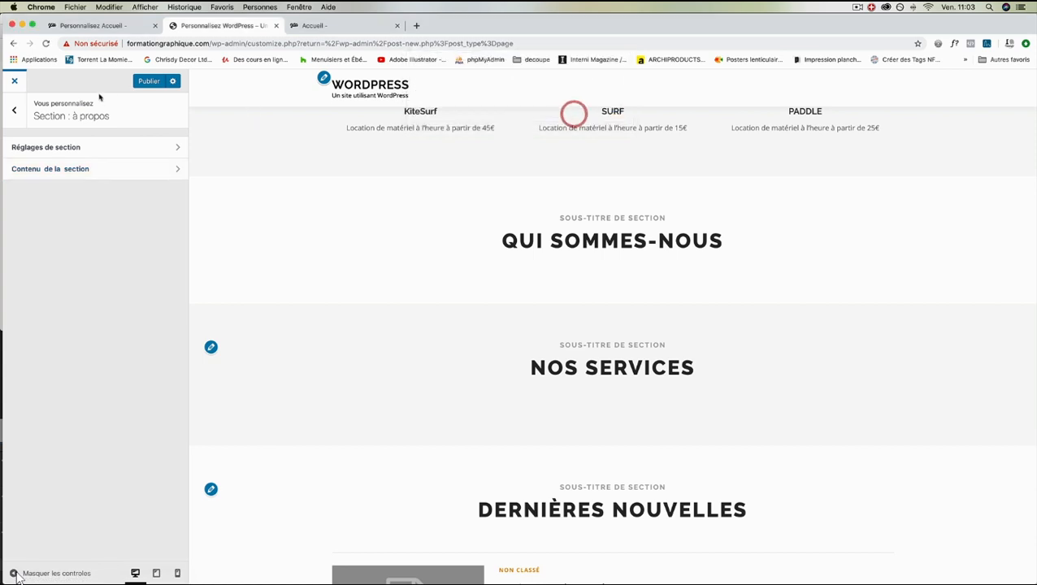
click(146, 81)
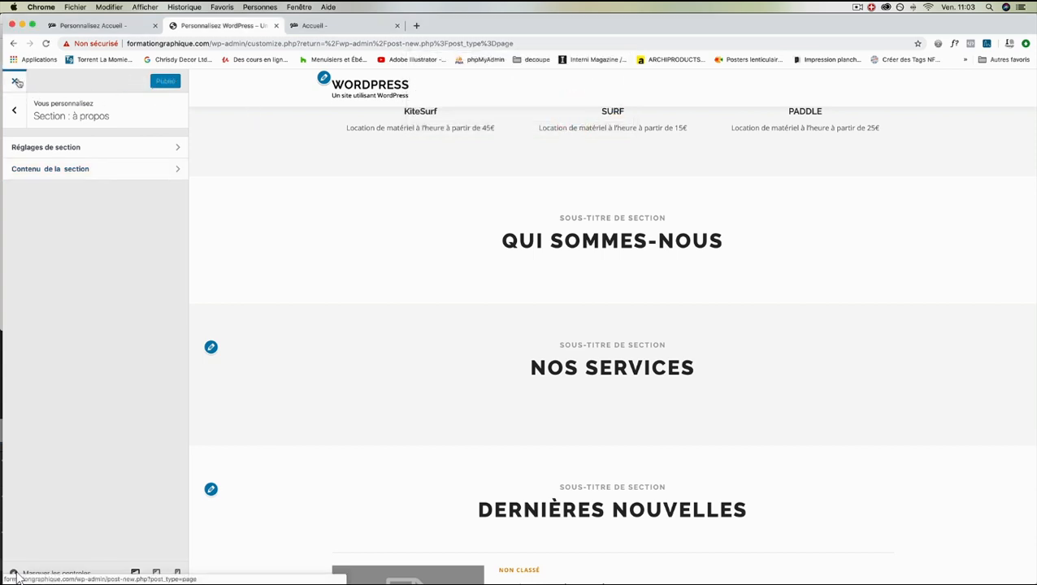
click(17, 82)
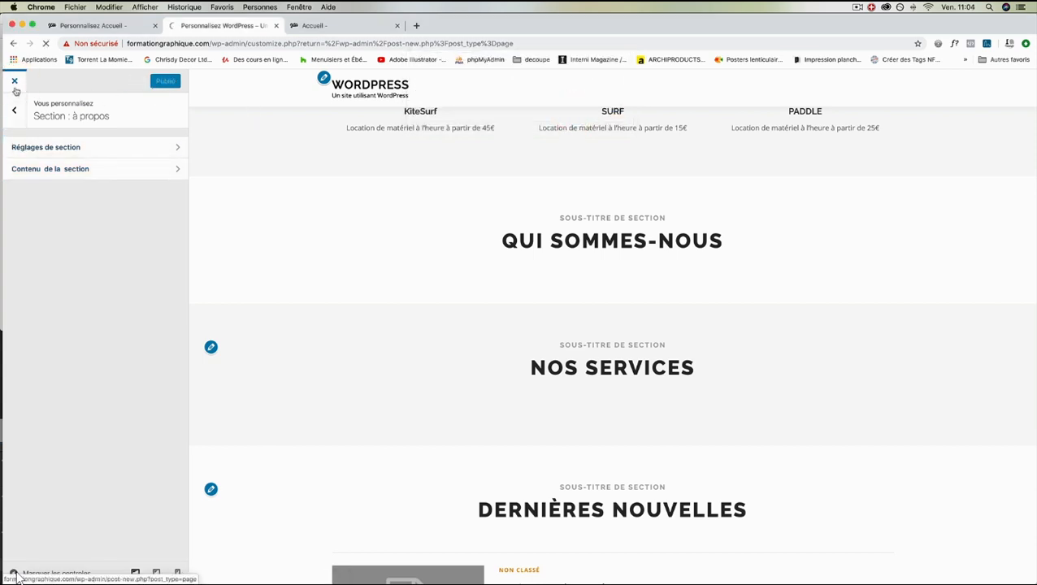
View the "KiteSurf Holidays c'est quoi?" page on the reference site photoshop2020.fr.
click(350, 25)
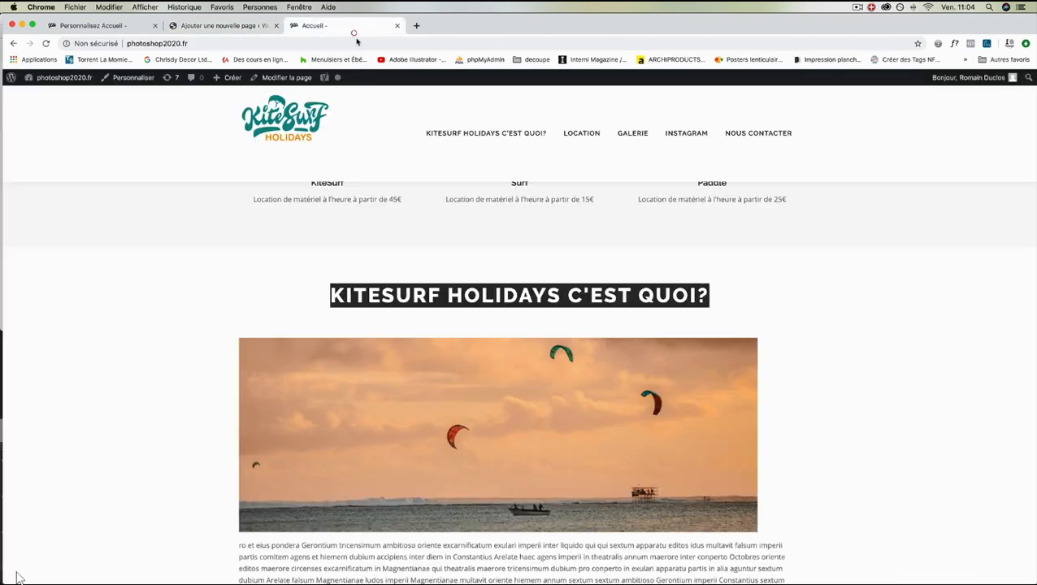
scroll(418, 388, down, 1)
scroll(417, 384, up, 2)
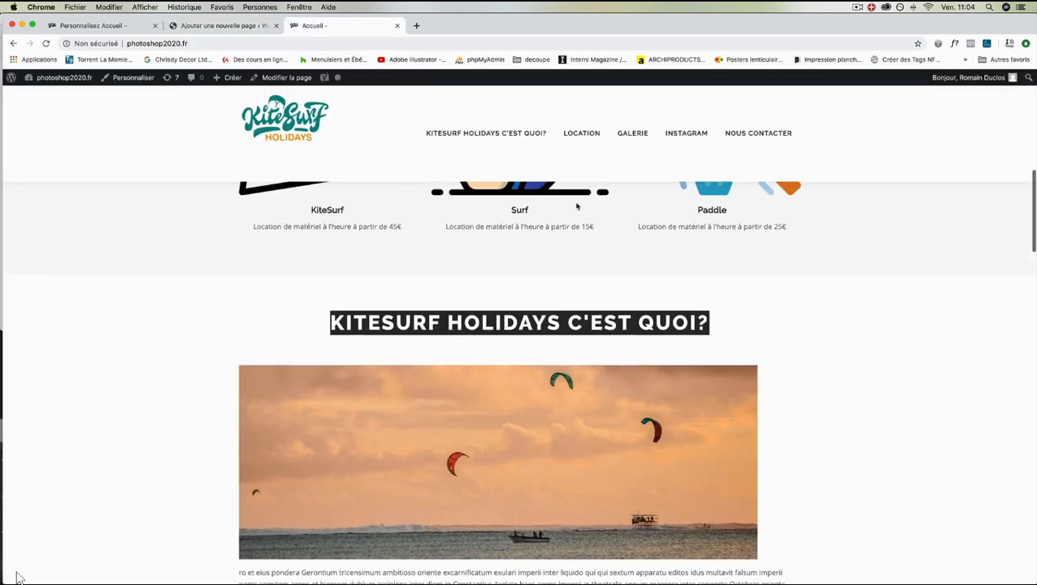
click(503, 135)
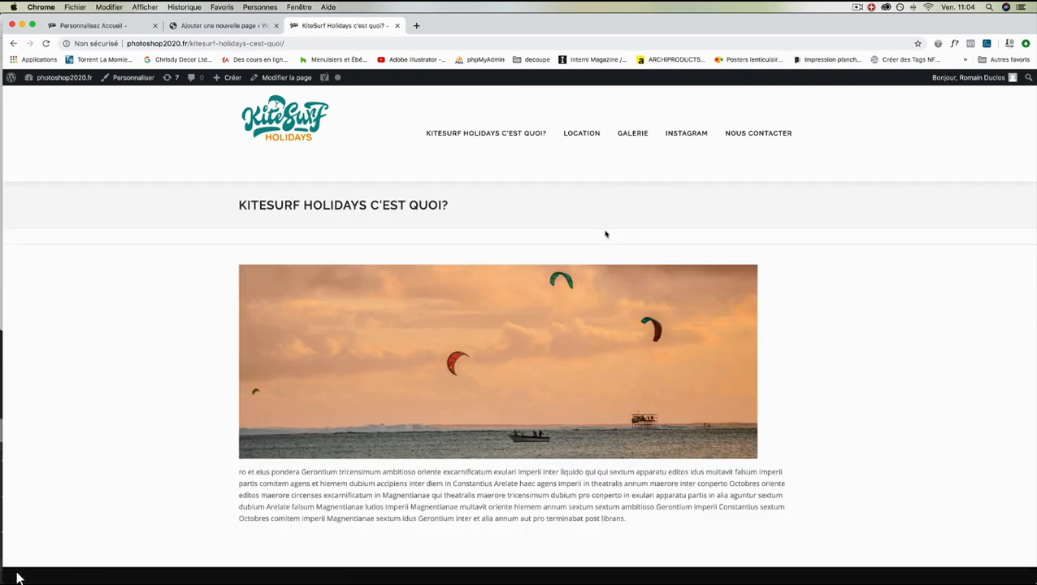
Start a new page in WordPress and title it "KITESURF HOLIDAYS C'EST QUOI?", copying the title from the reference page.
click(236, 26)
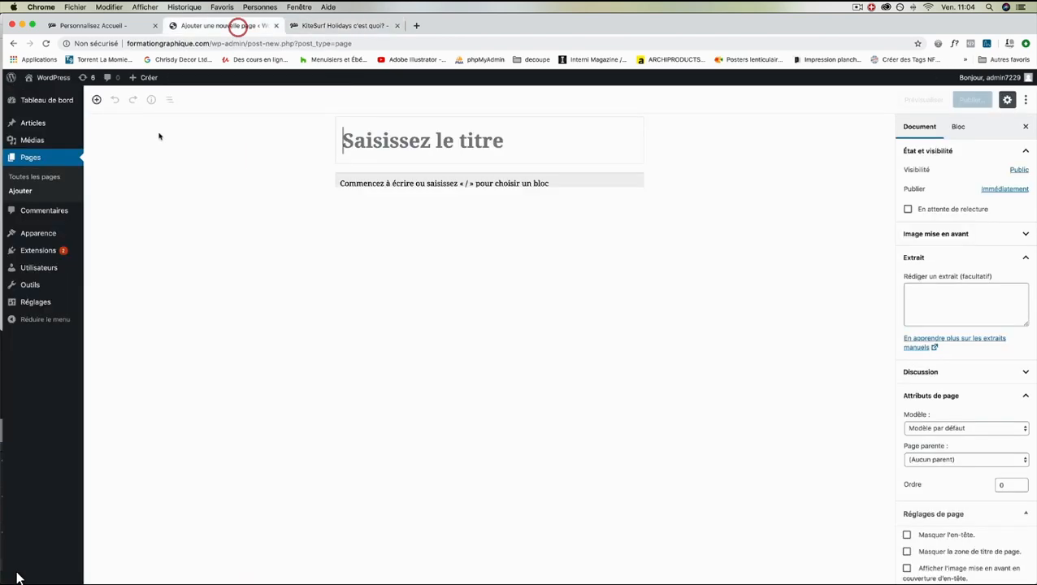
click(31, 192)
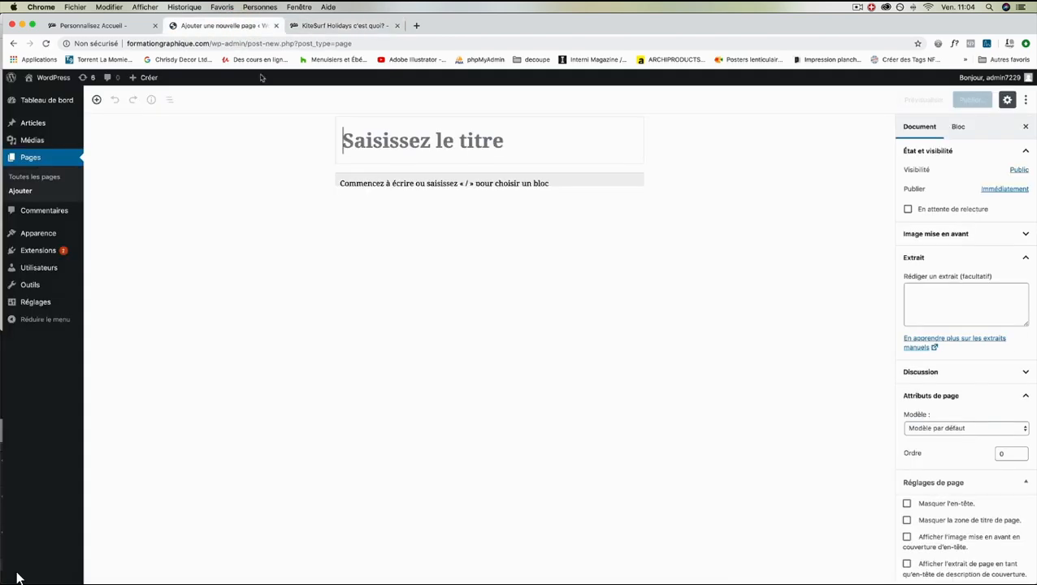
click(333, 26)
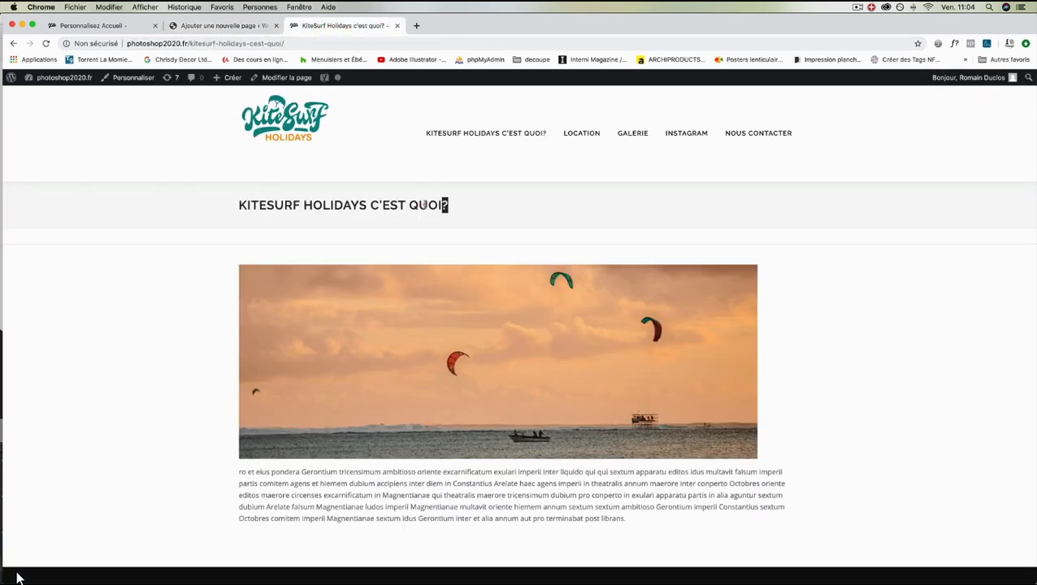
drag(423, 204, 236, 201)
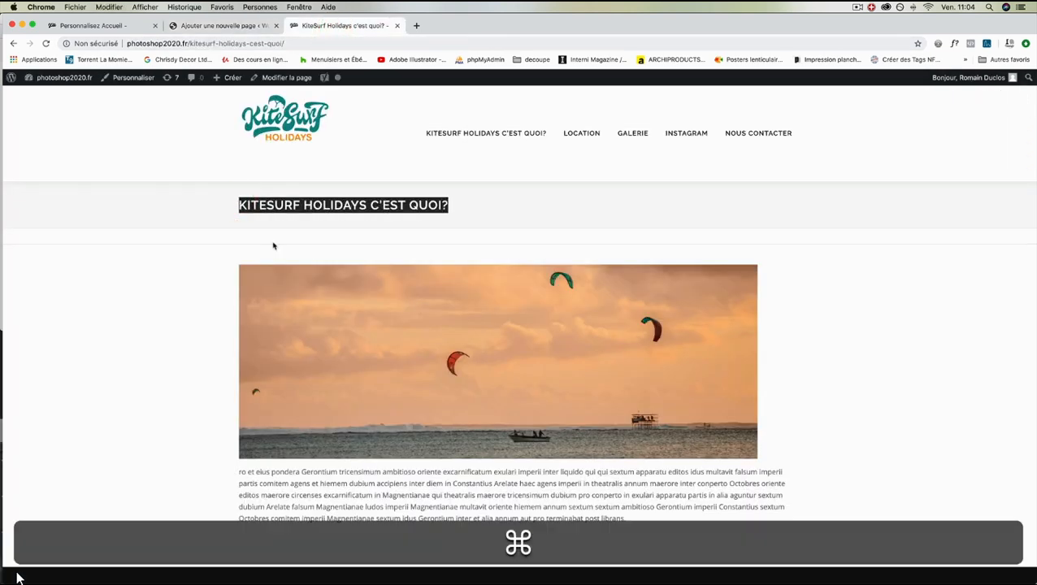
key(super+c)
click(238, 27)
click(377, 139)
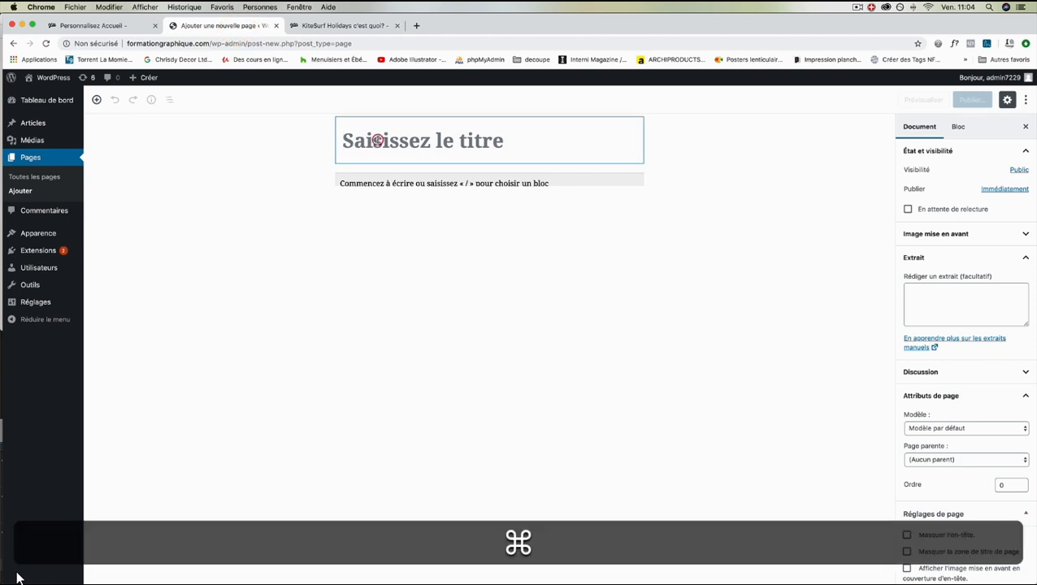
key(super+v)
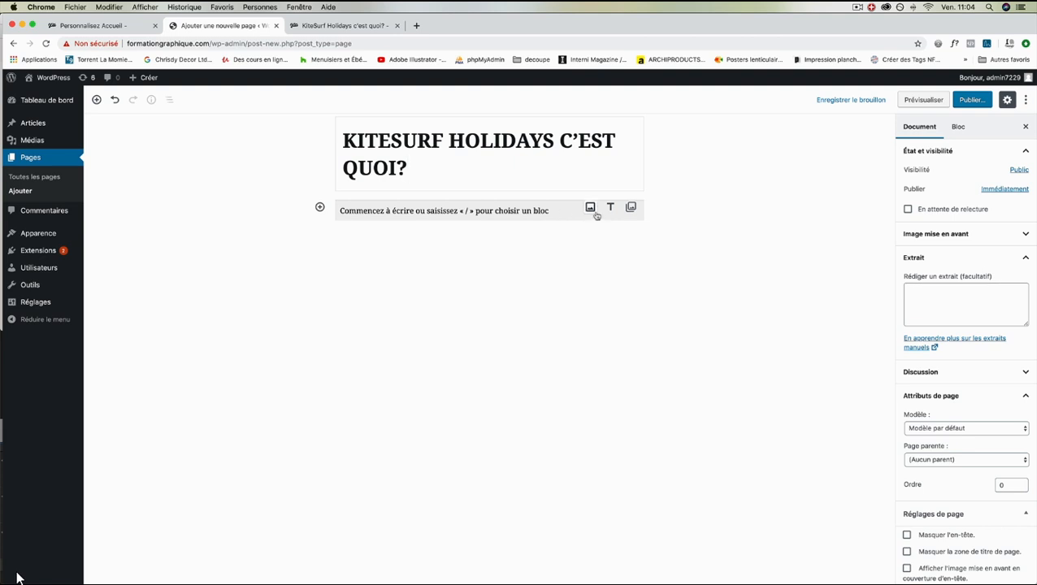
Insert an image block below the title and upload front.jpg from the Photo folder into it.
click(591, 208)
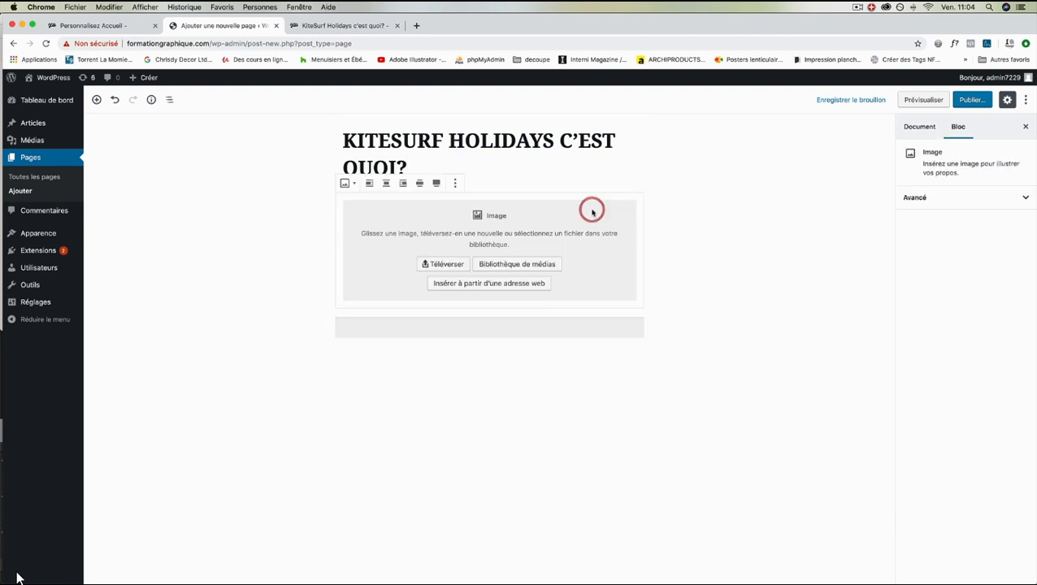
click(448, 261)
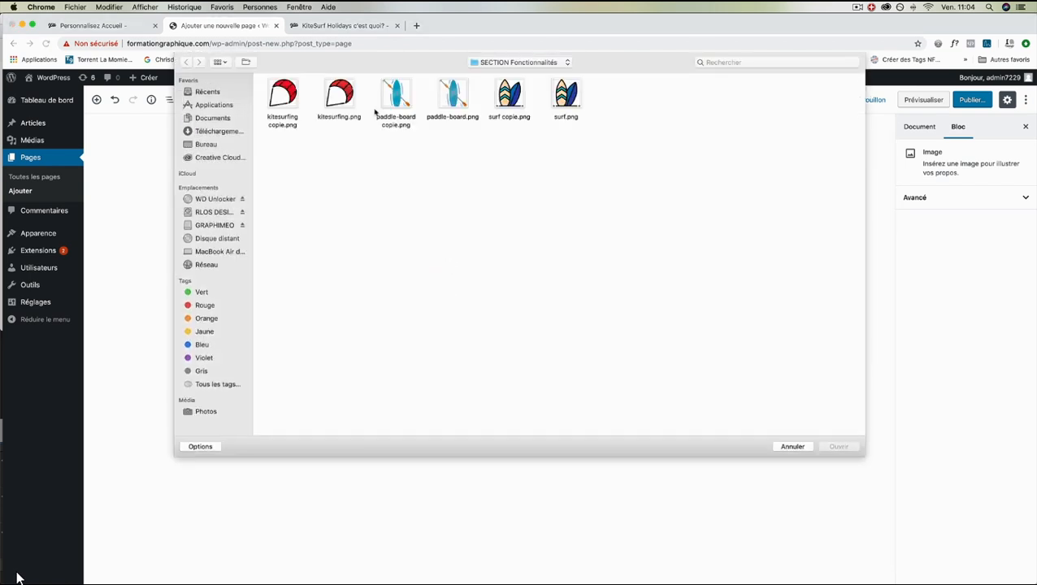
click(521, 67)
click(520, 73)
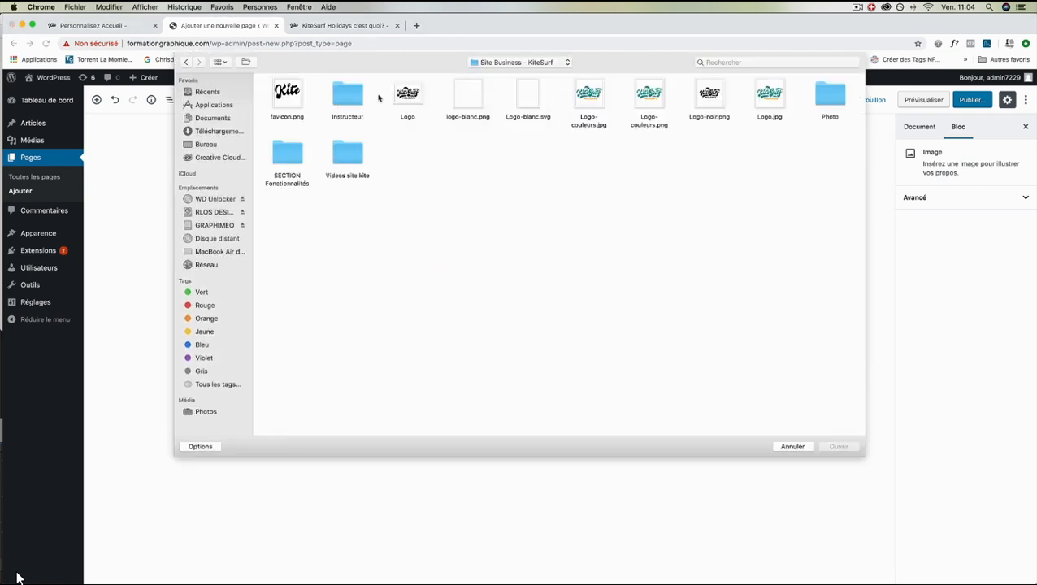
double_click(837, 99)
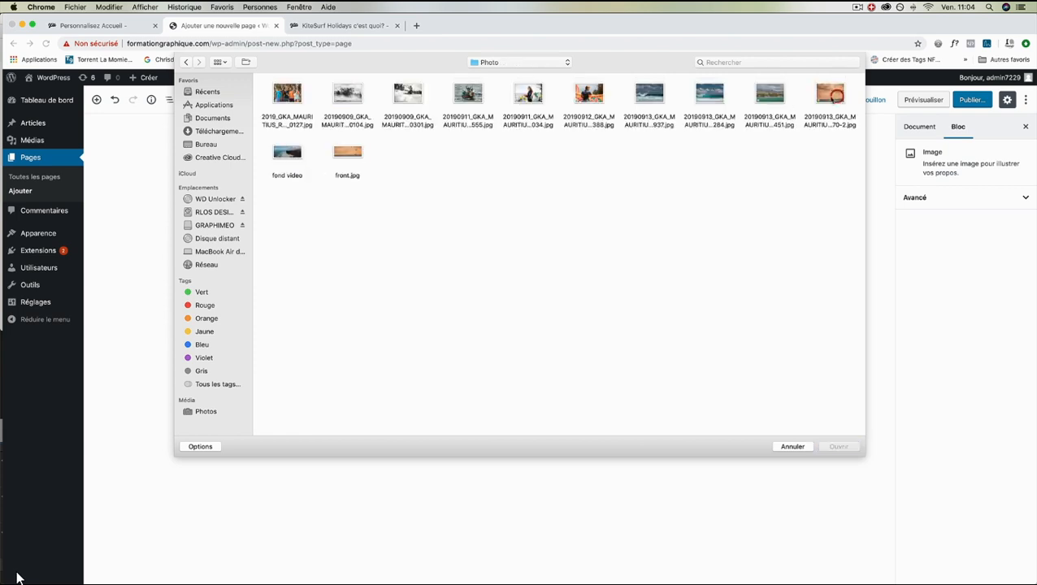
click(348, 156)
key(space)
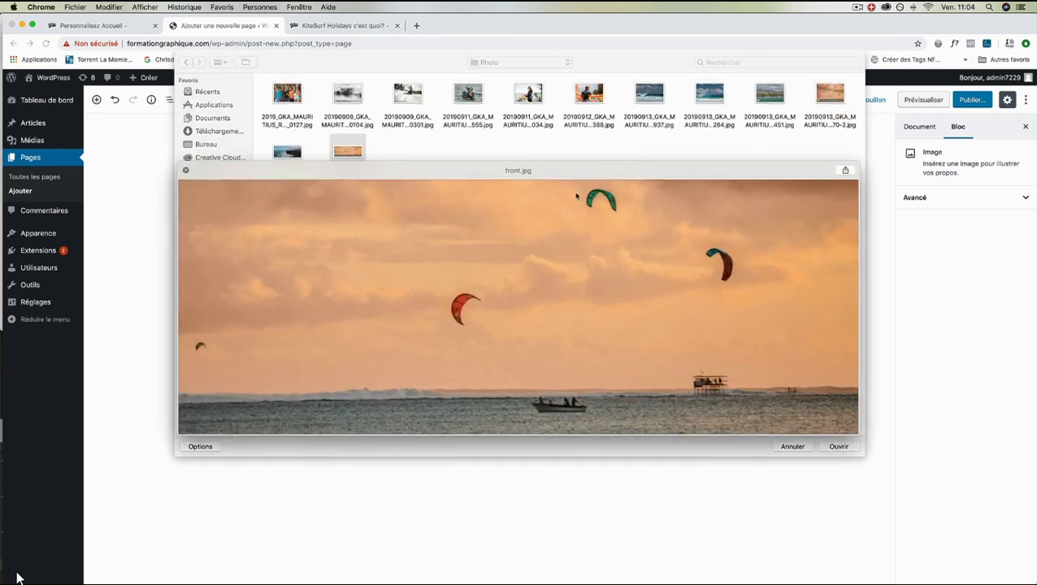
key(space)
click(839, 446)
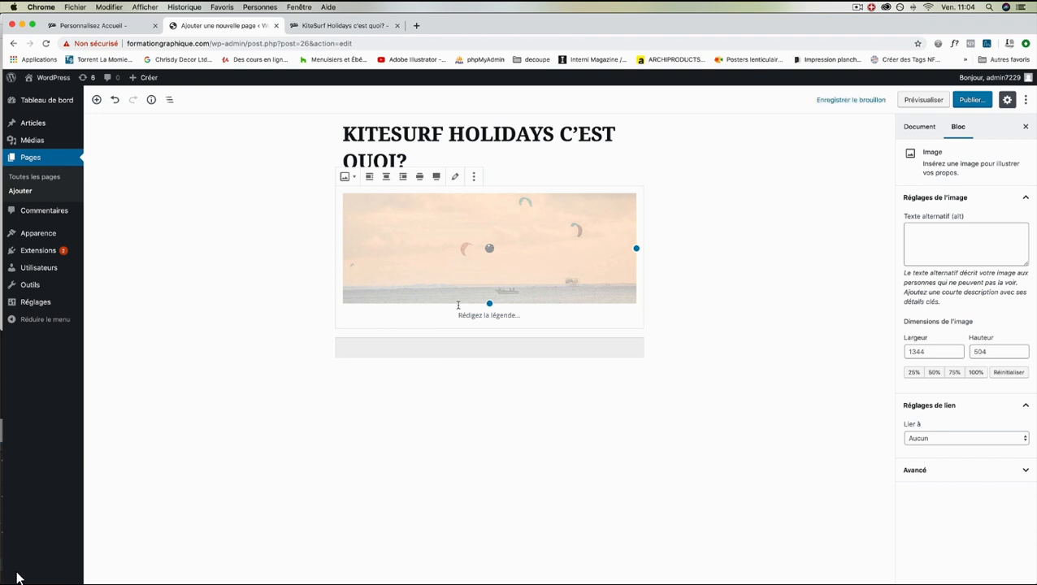
Add a Paragraphe block beneath the kitesurf image.
mouse_move(454, 354)
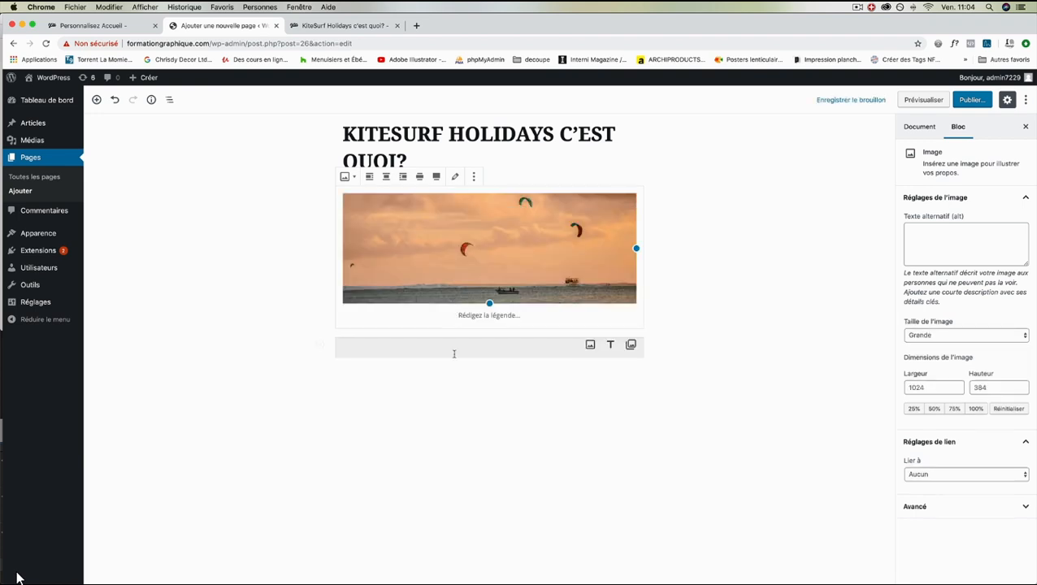
click(319, 345)
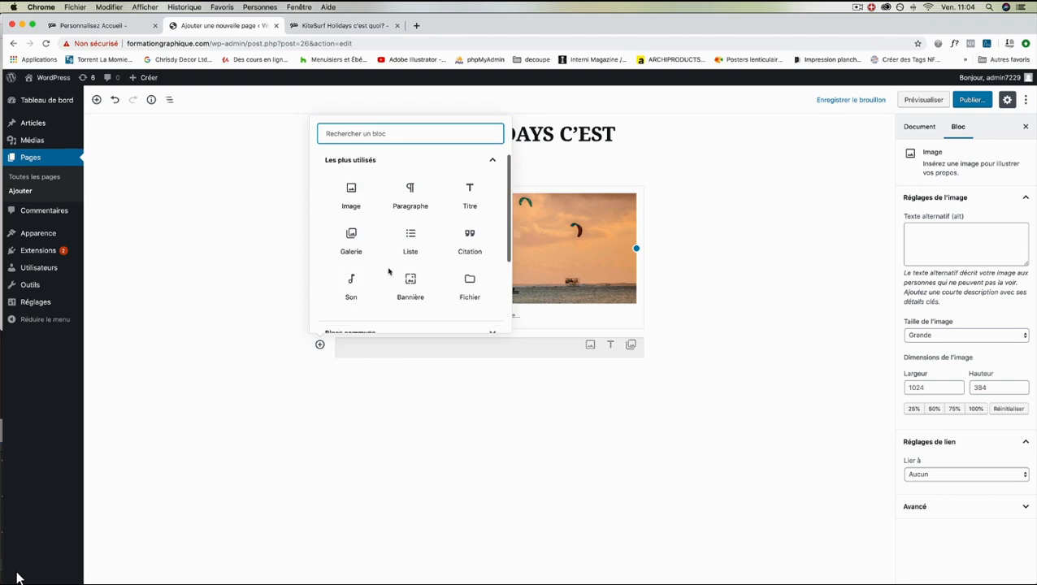
scroll(388, 268, down, 3)
scroll(388, 271, up, 4)
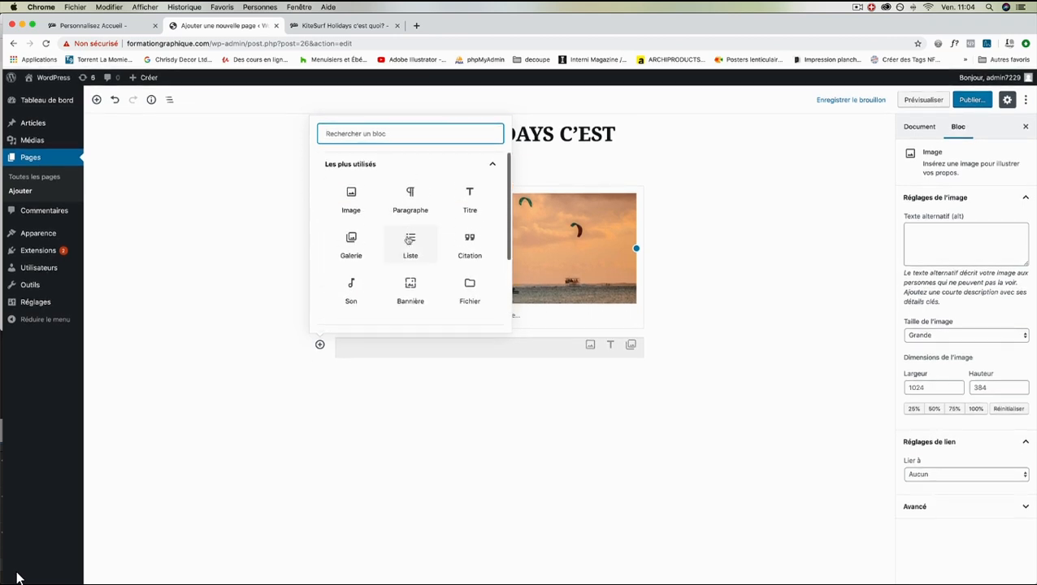
click(410, 212)
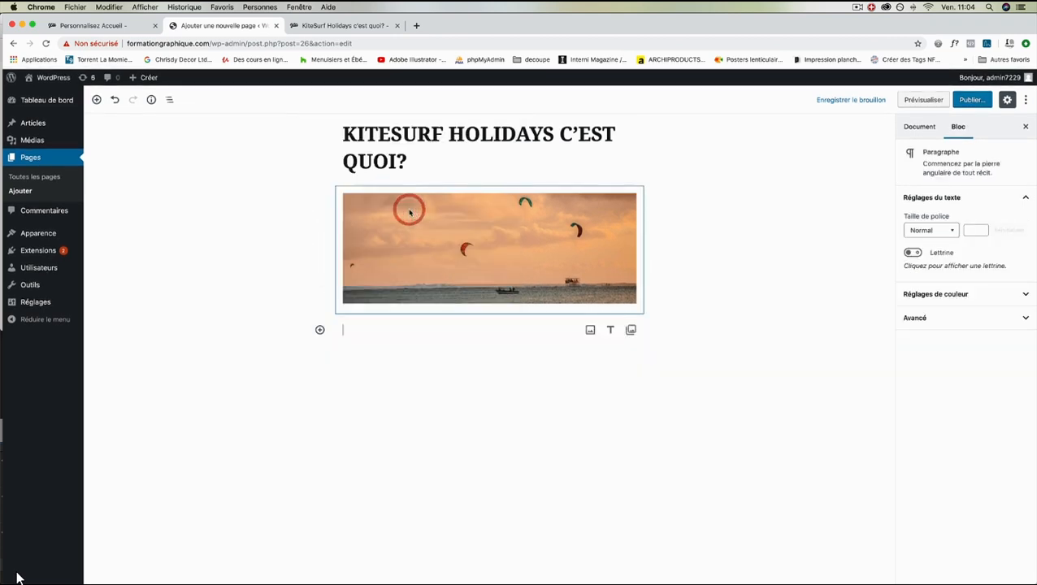
Search Google for "faux texte" in a new browser tab and open the faux-texte.com generator.
click(416, 26)
text(faux te)
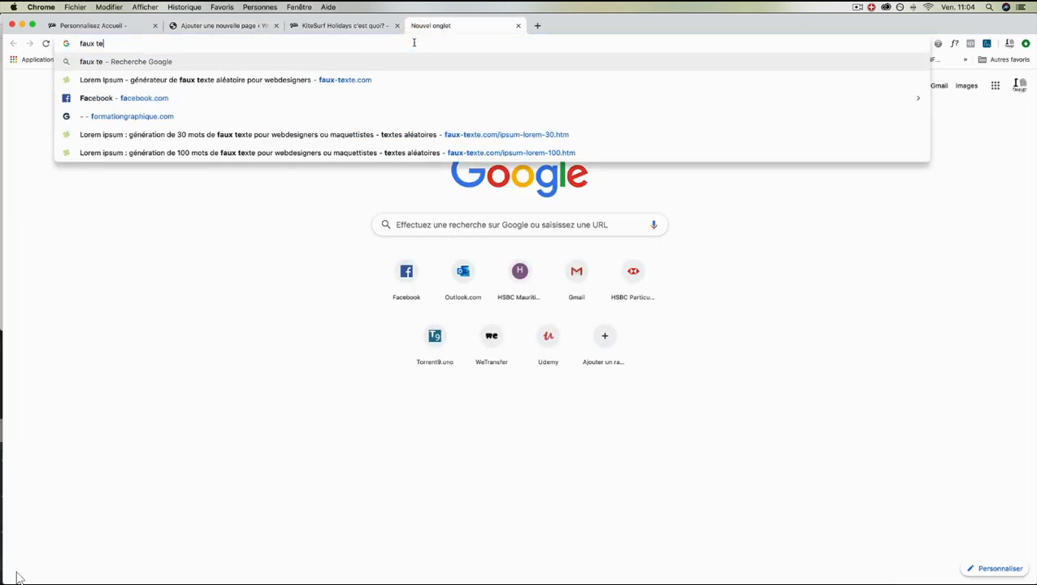
text(xte)
key(Return)
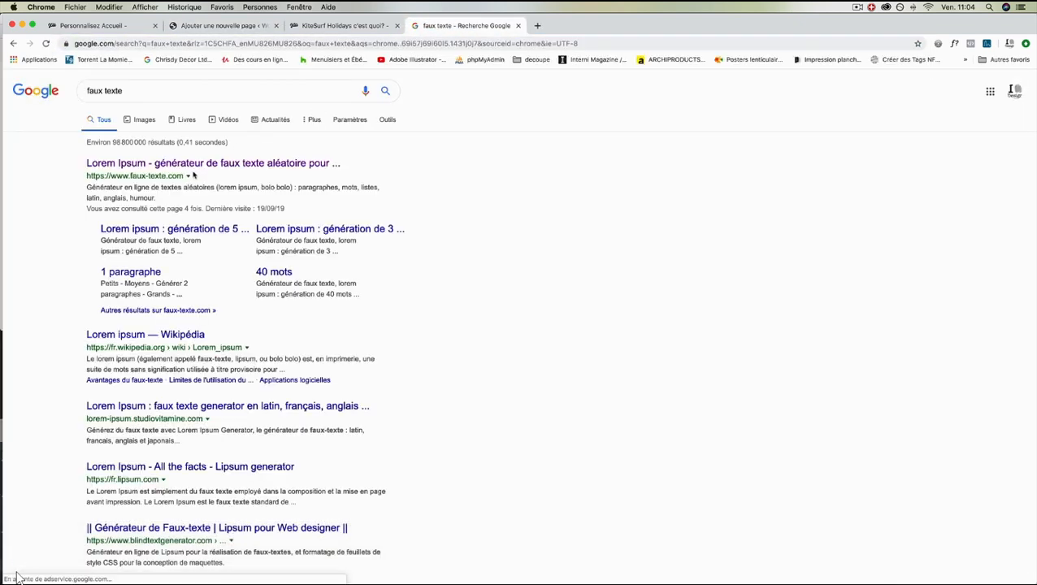
click(195, 164)
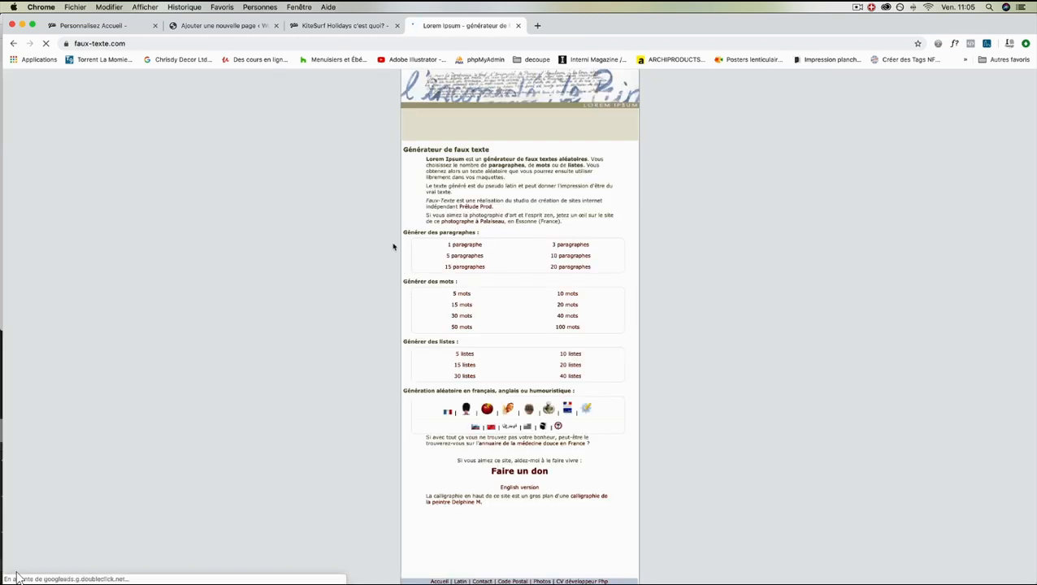
Generate 100 words of lorem ipsum, copy the whole text and return to the reference page.
click(563, 327)
click(506, 235)
key(super+a)
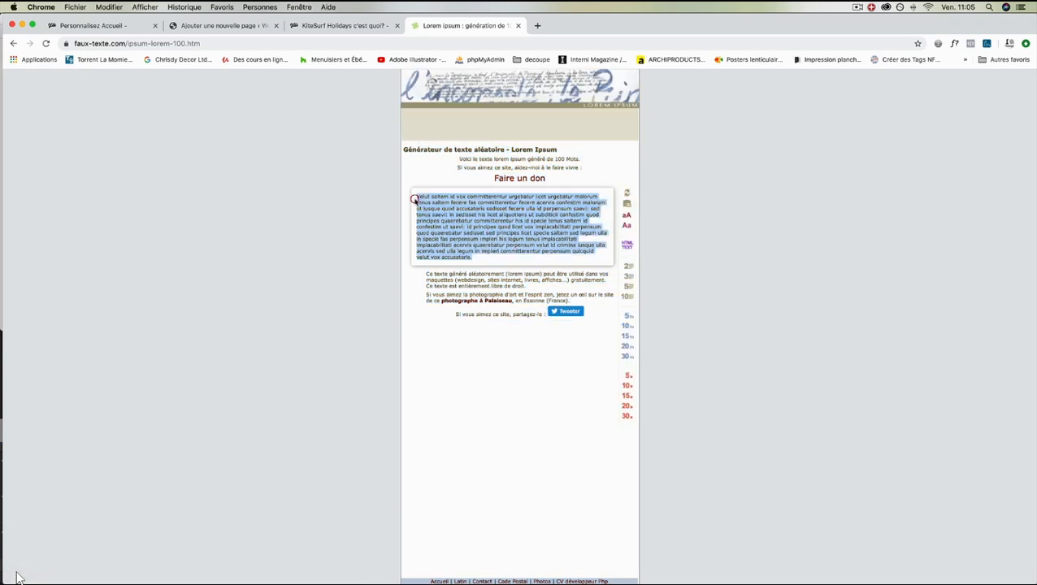
key(super+c)
click(330, 26)
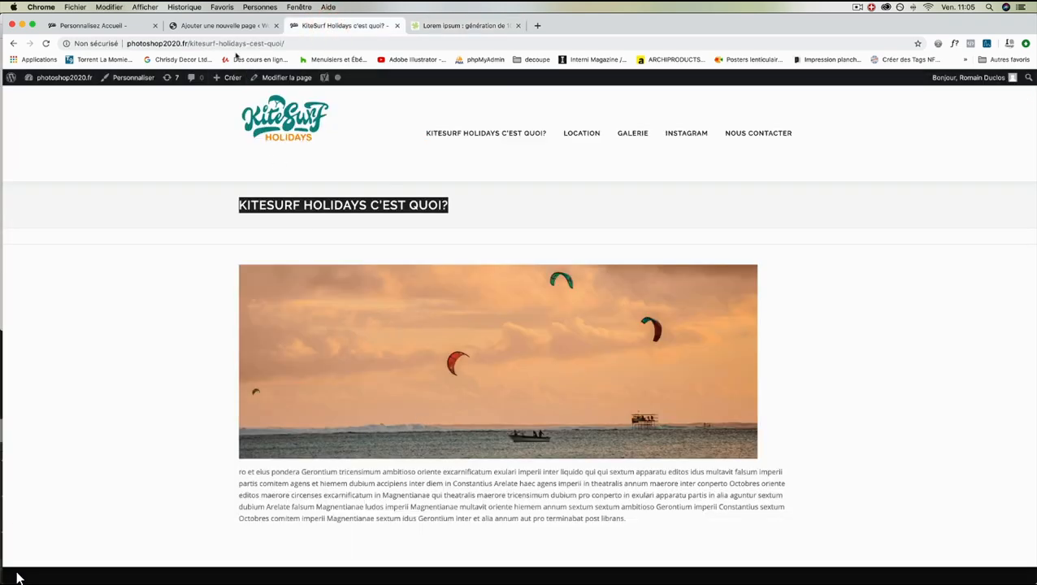
Paste the copied lorem ipsum into the new page's paragraph block and make "committerentur urgebatur" bold.
click(224, 25)
key(super+v)
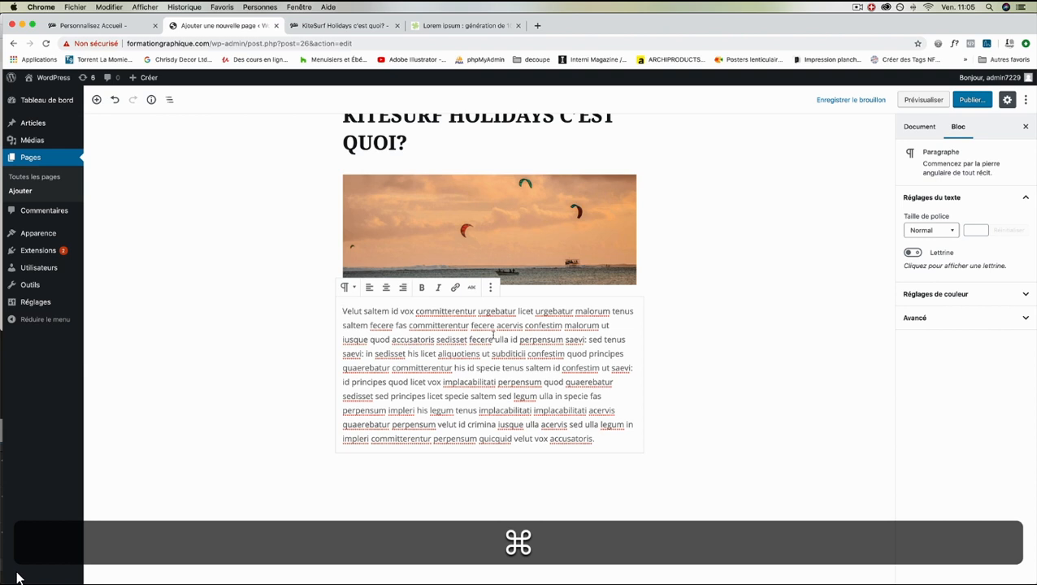
drag(504, 312, 420, 312)
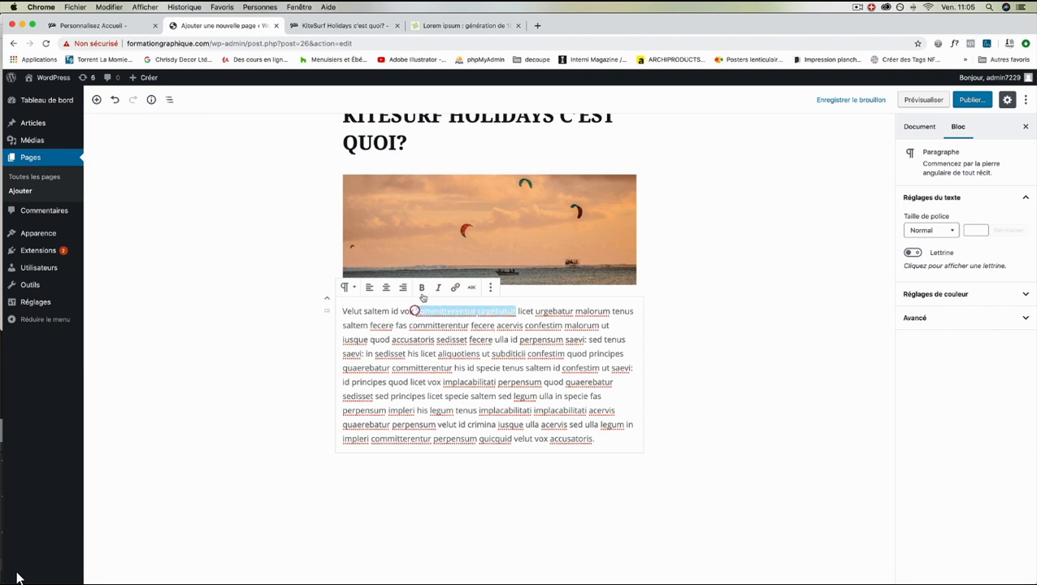
click(422, 287)
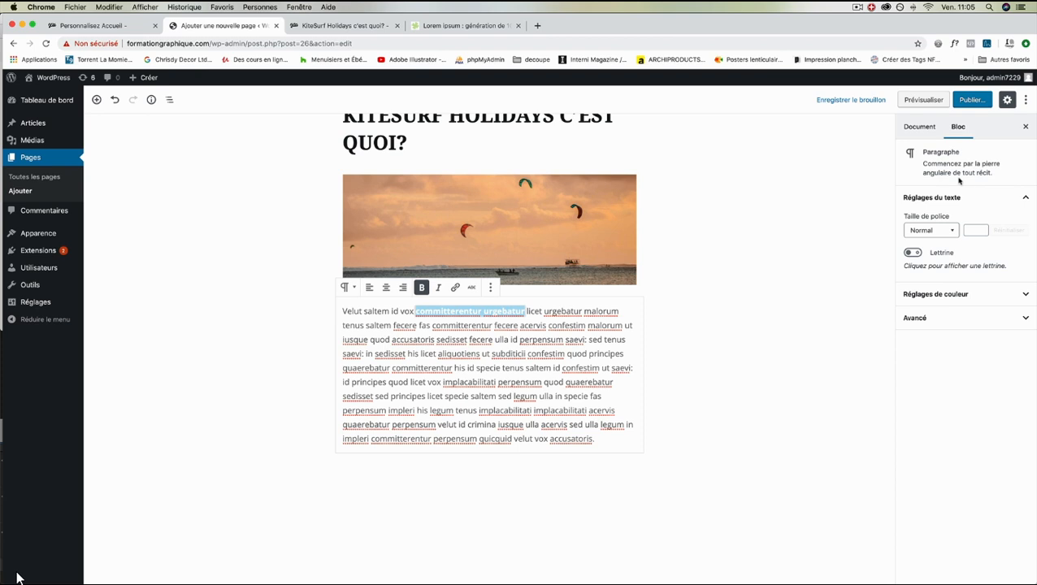
click(325, 455)
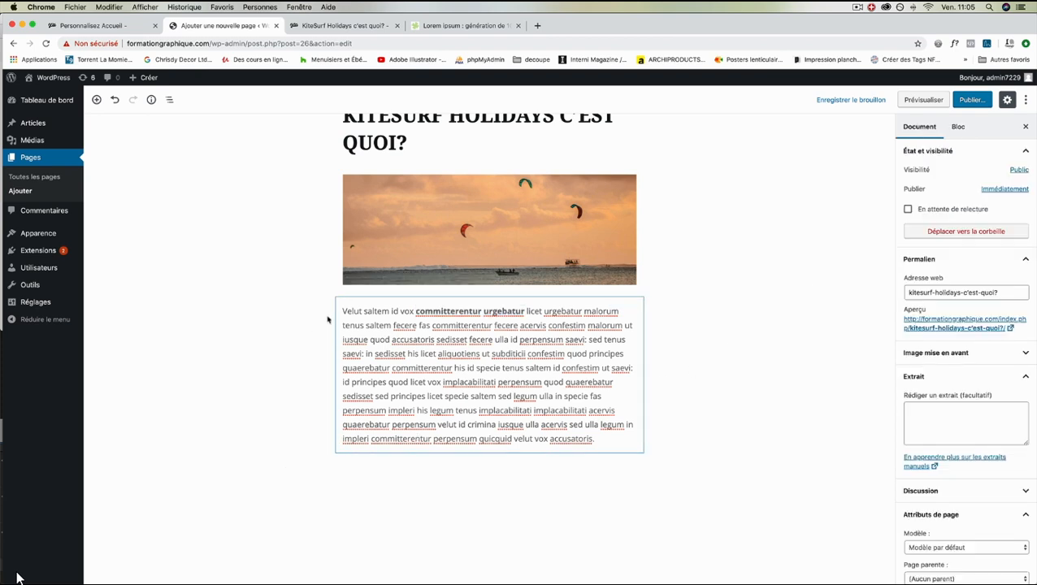
click(489, 296)
scroll(473, 433, down, 3)
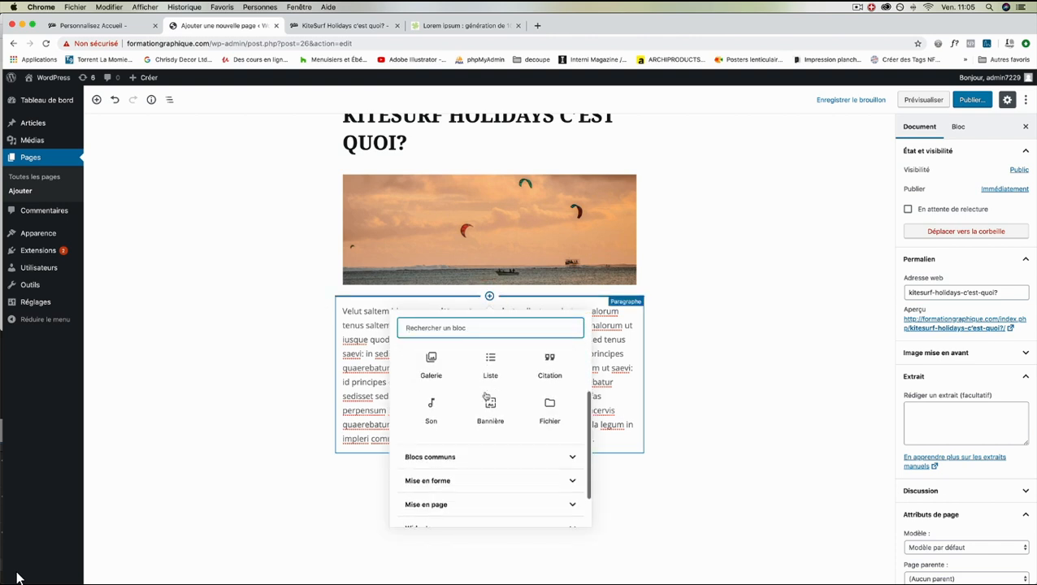
click(470, 456)
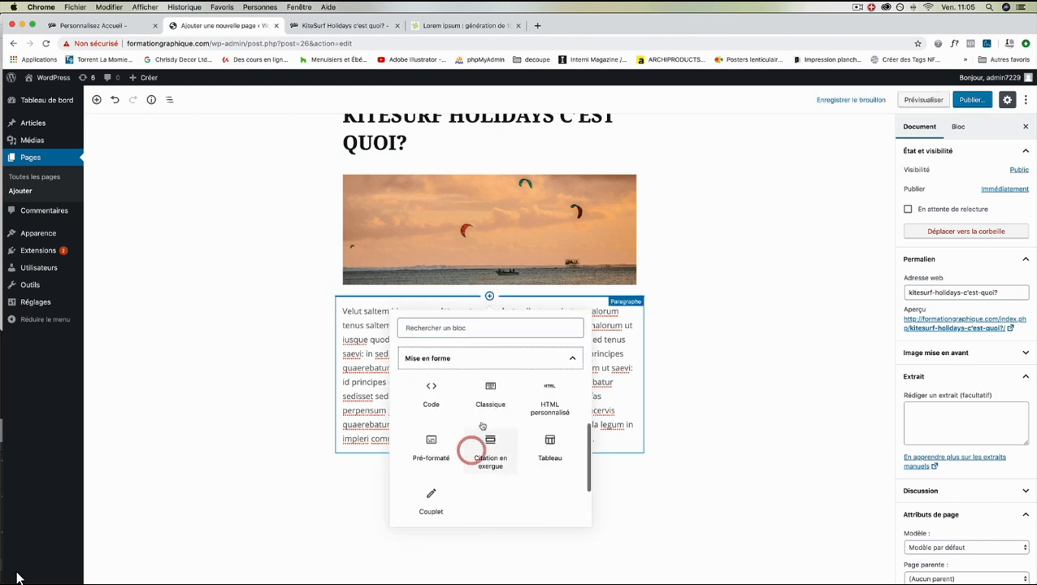
click(507, 358)
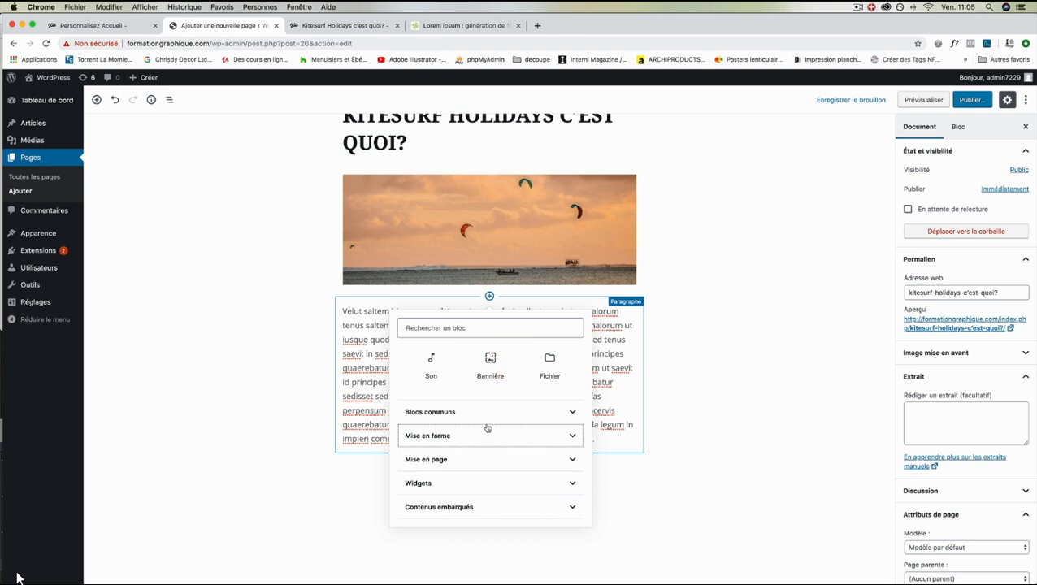
scroll(486, 420, up, 3)
click(507, 363)
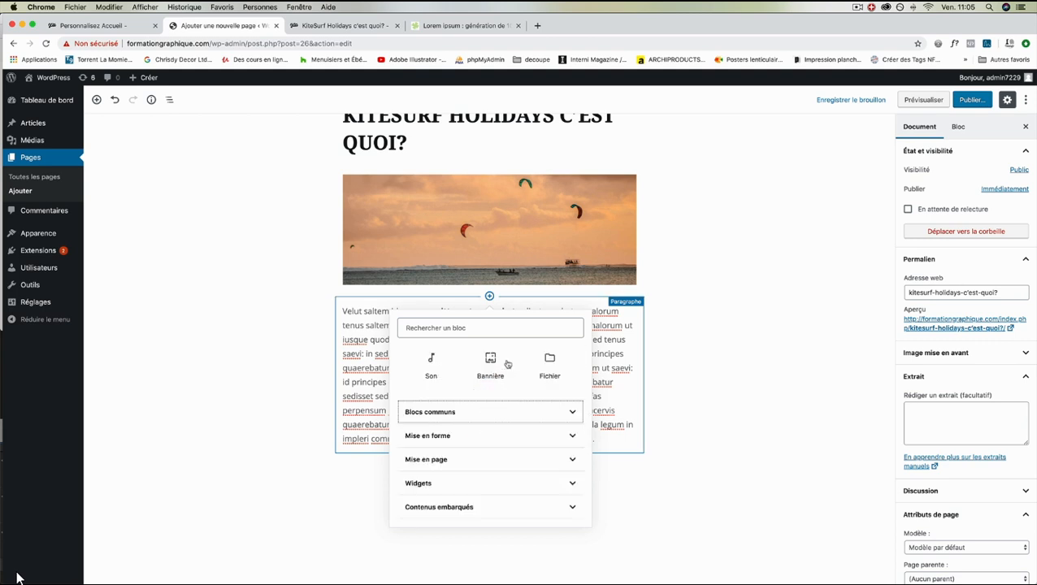
scroll(498, 415, down, 1)
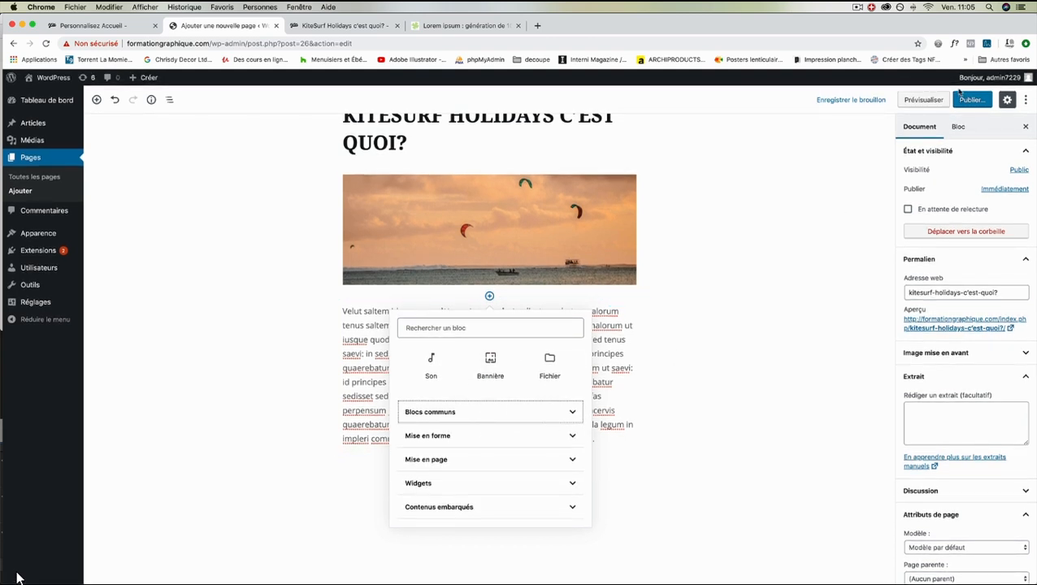
Publish the new page with public visibility and close the publication confirmation.
click(972, 99)
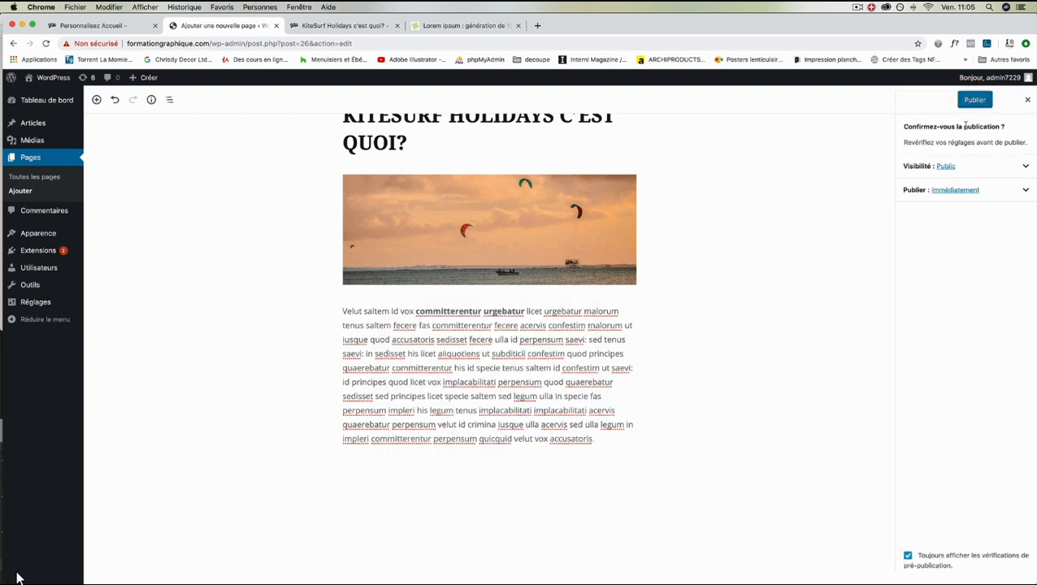
click(975, 98)
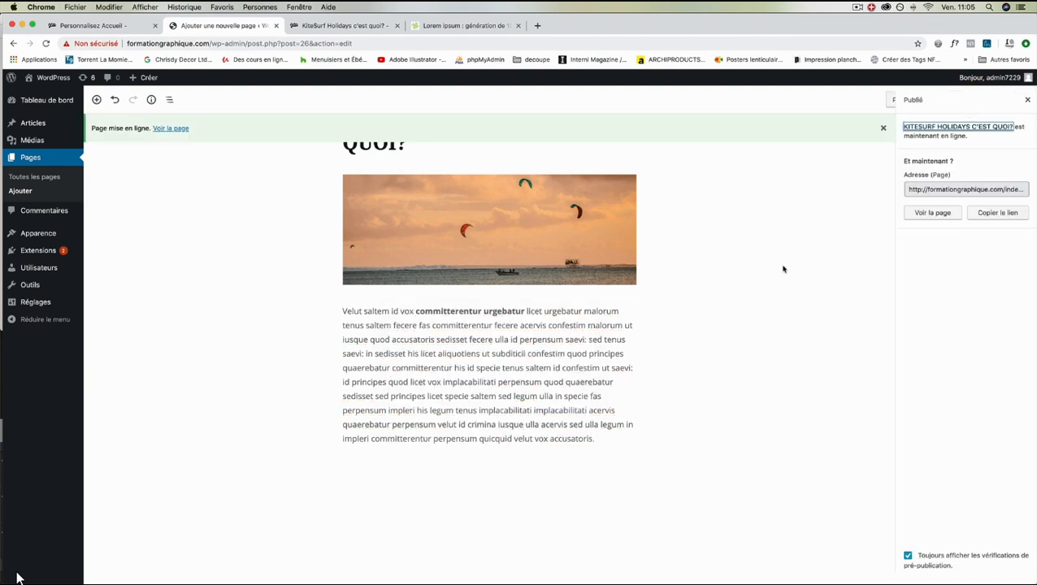
click(1027, 99)
Set the page template to "Pleine largeur - Contenu confiné" and update the published page.
scroll(983, 437, down, 3)
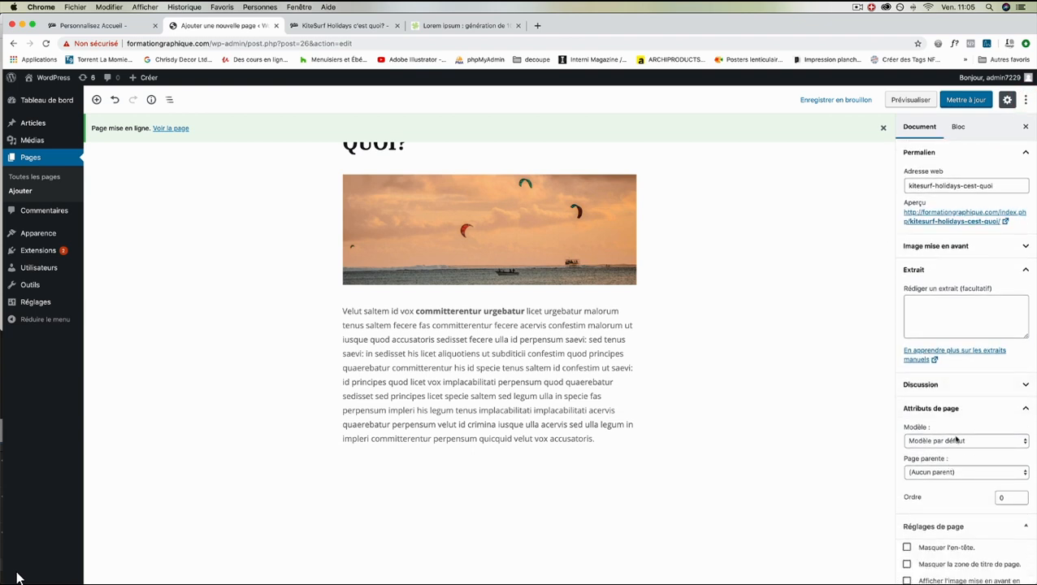
click(952, 445)
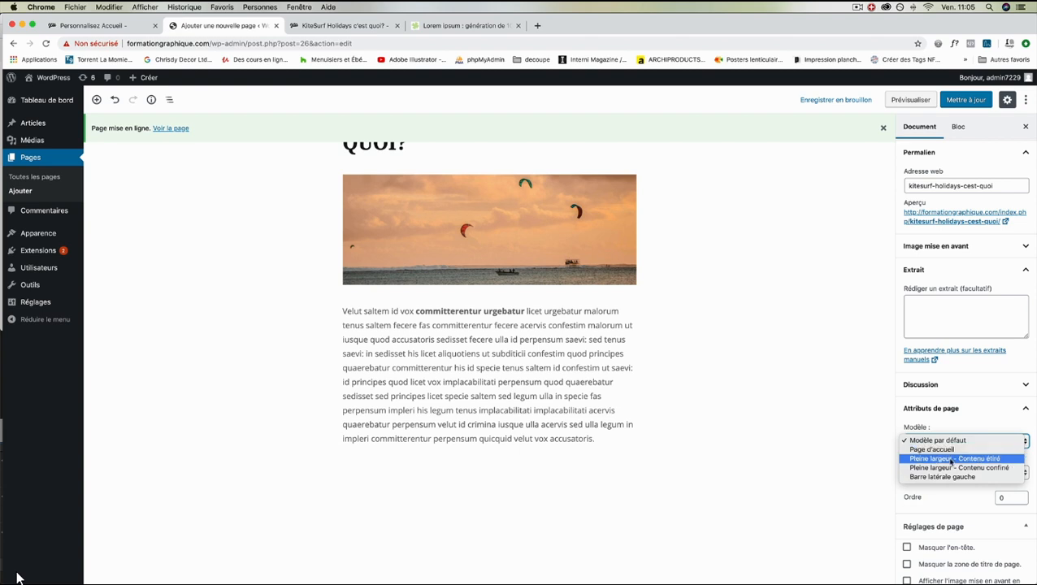
click(948, 469)
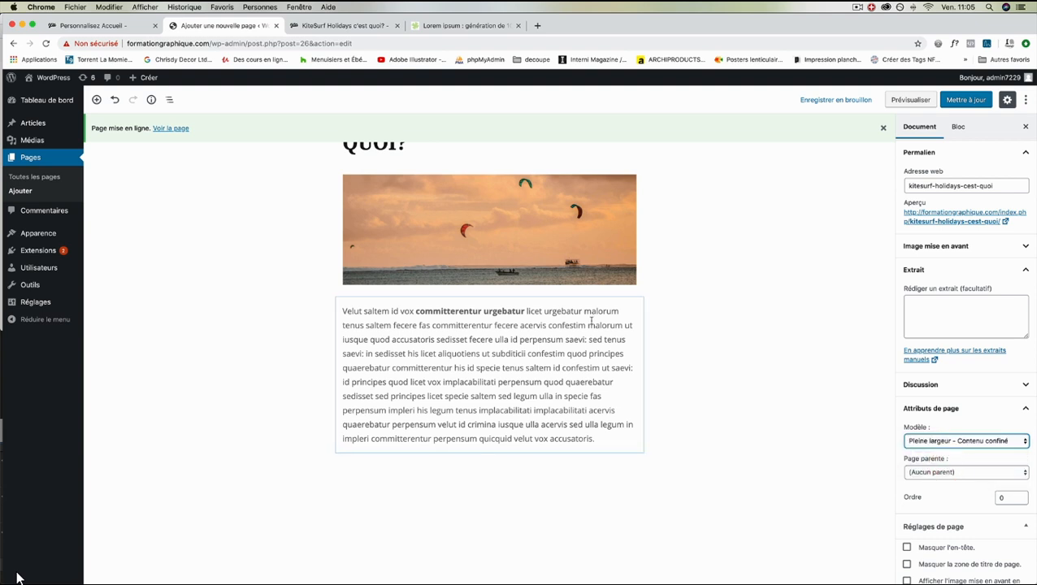
click(346, 25)
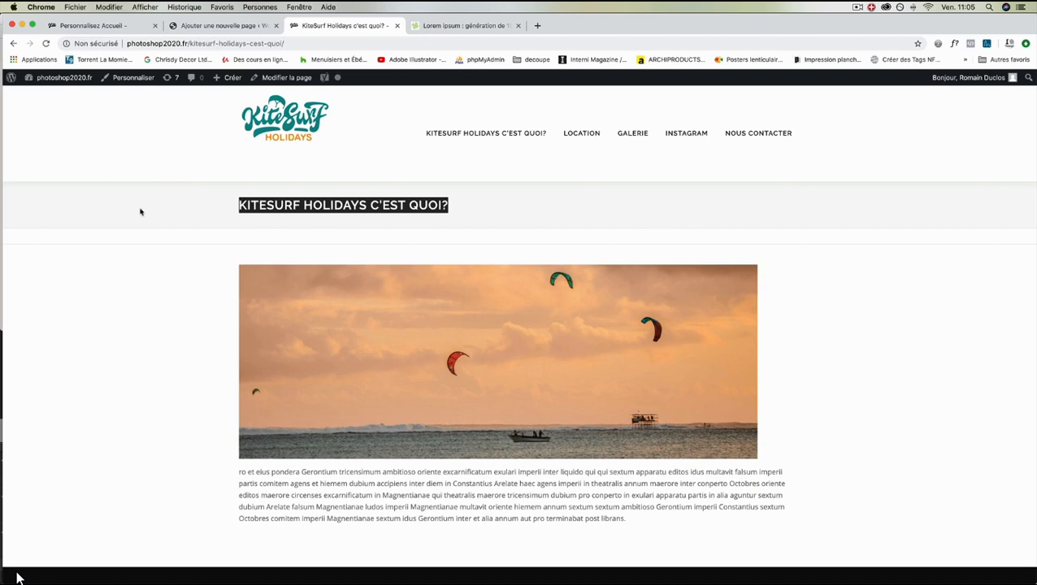
click(235, 25)
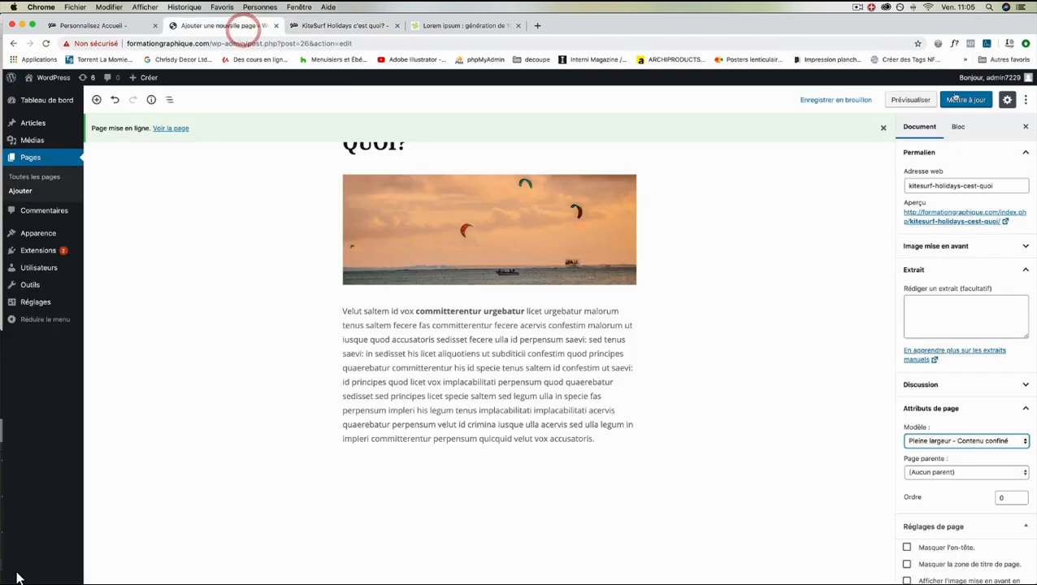
click(959, 99)
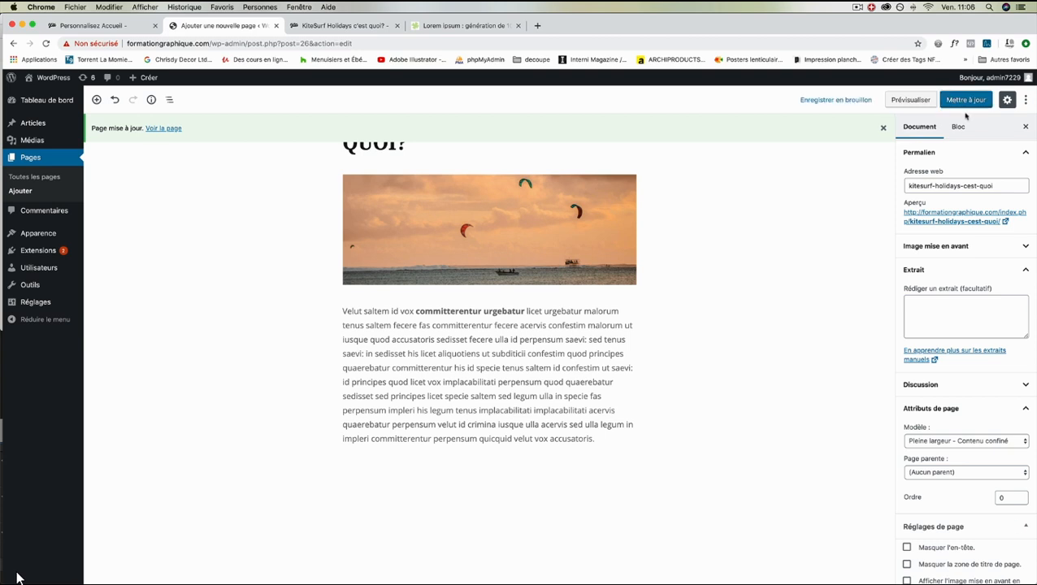
click(964, 102)
Open the theme customizer and go to the section settings (Réglages de section) of "Section : à propos".
mouse_move(41, 235)
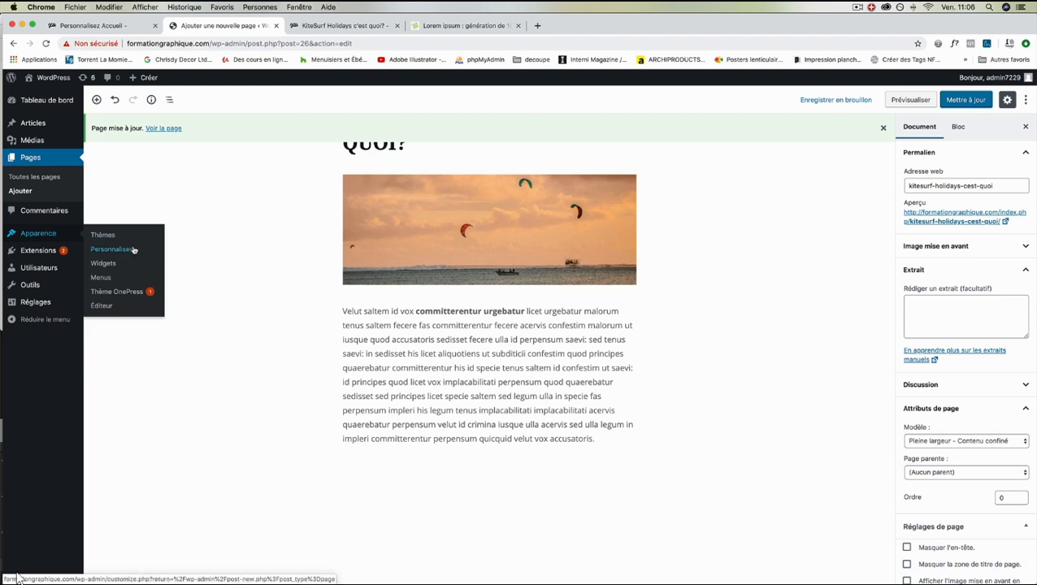
click(134, 250)
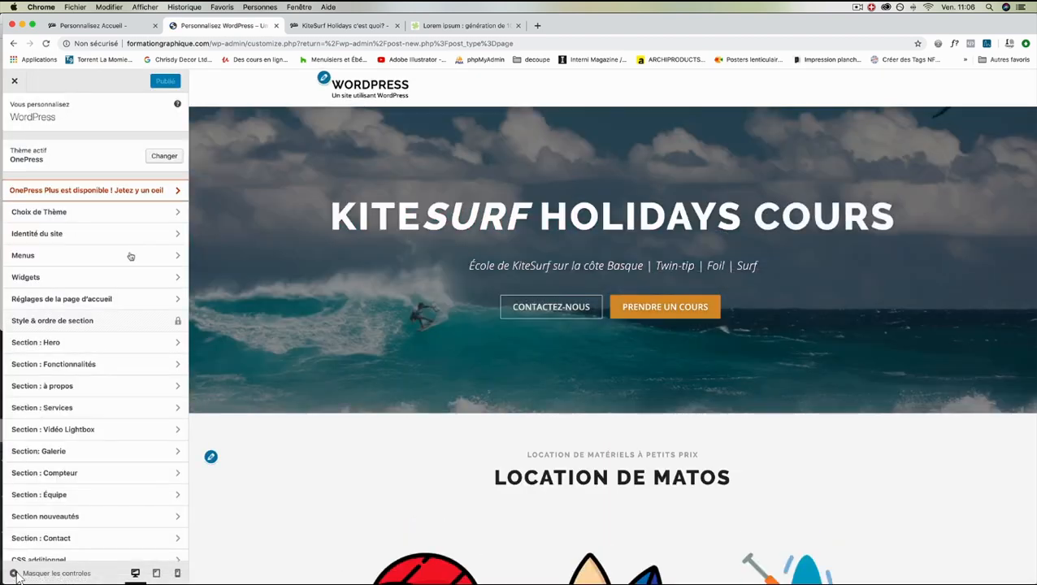
scroll(84, 327, down, 1)
click(100, 377)
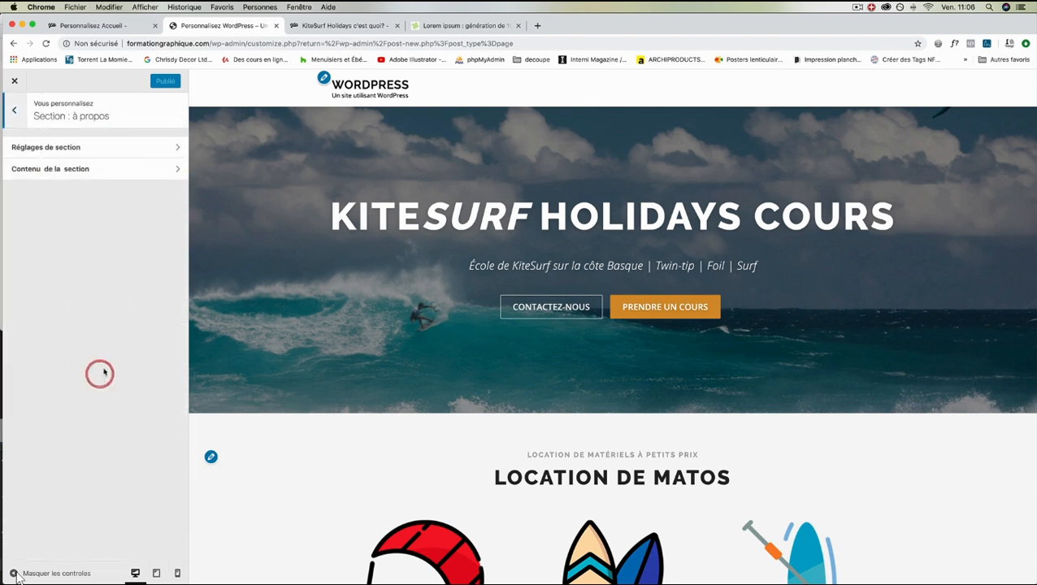
click(116, 154)
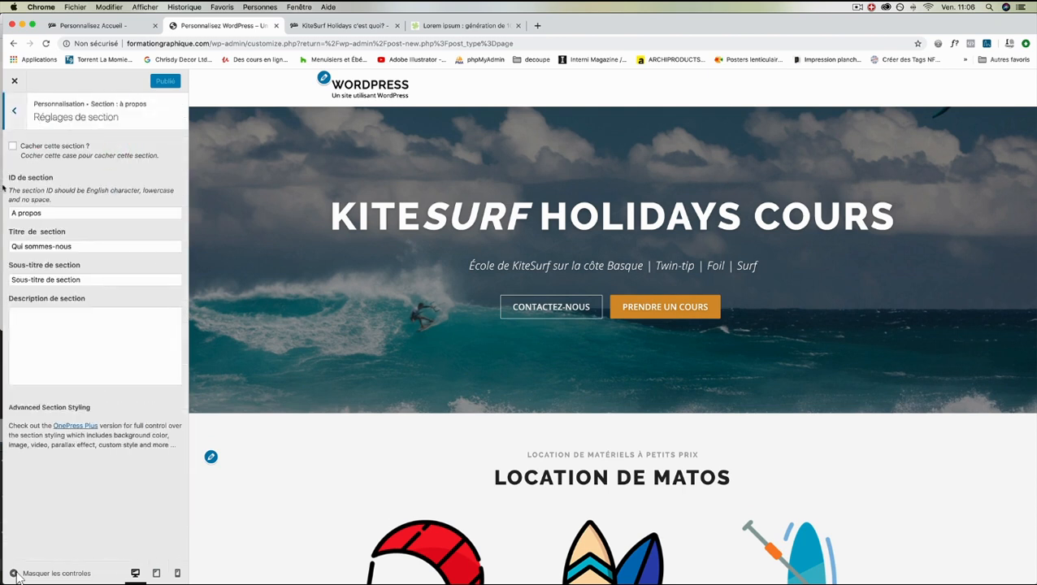
drag(79, 247, 11, 240)
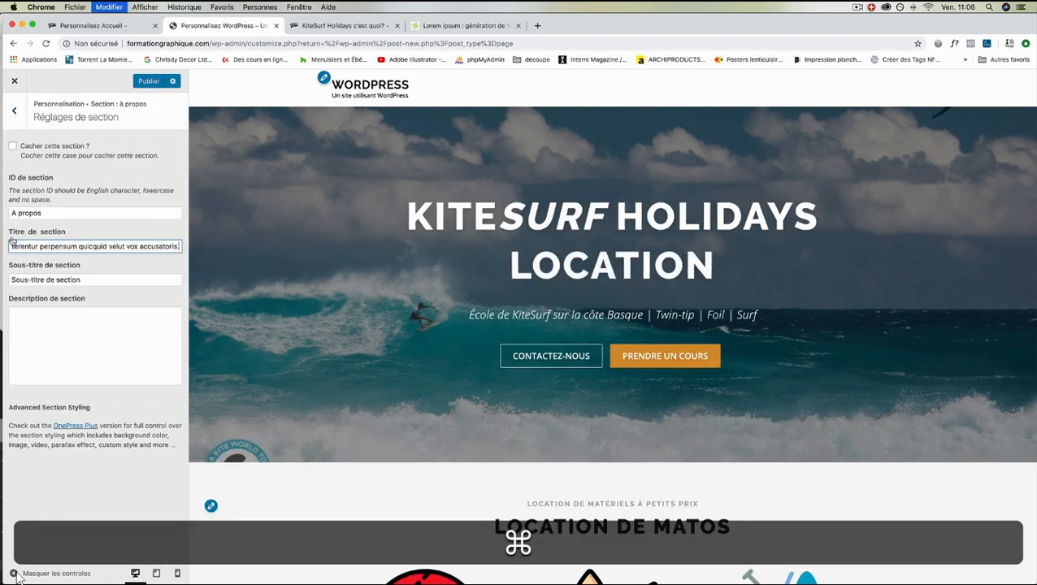
key(super+v)
key(super+z)
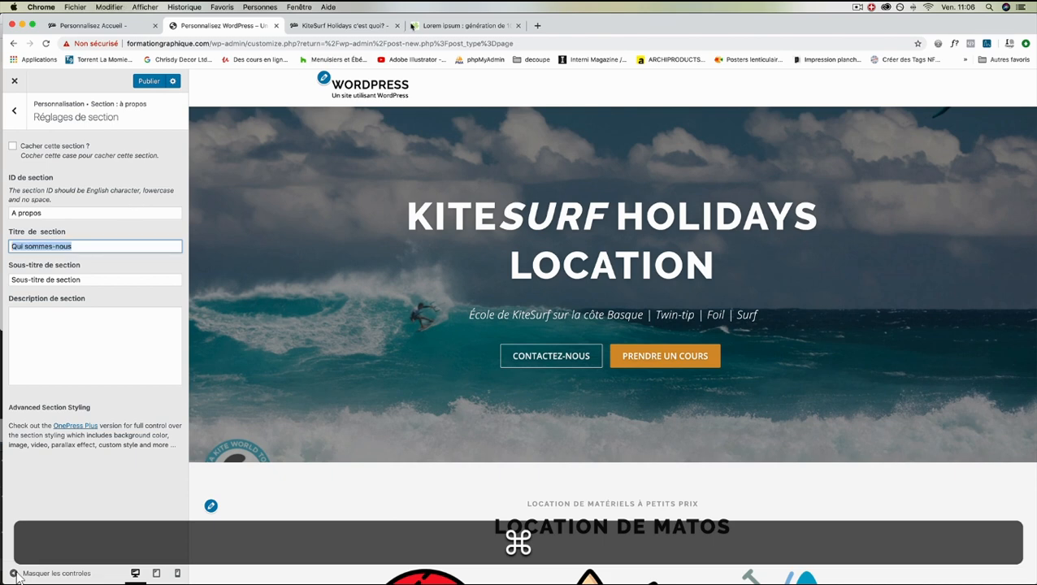
Replace the à propos section title with "KITESURF HOLIDAYS C'EST QUOI?" copied from the reference page, and clear the section subtitle.
click(358, 25)
drag(474, 208, 229, 195)
key(super+c)
click(244, 25)
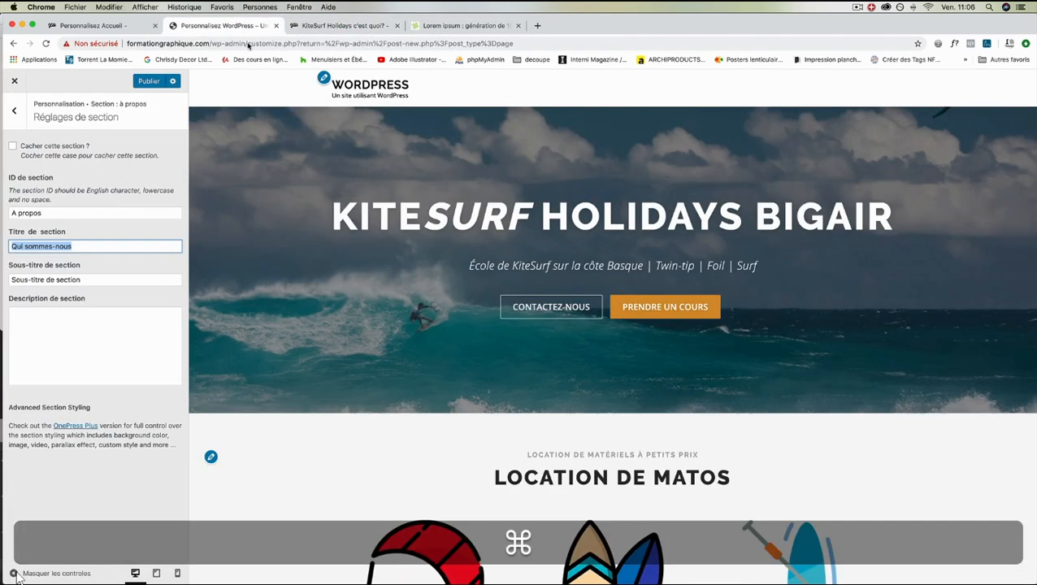
key(super+v)
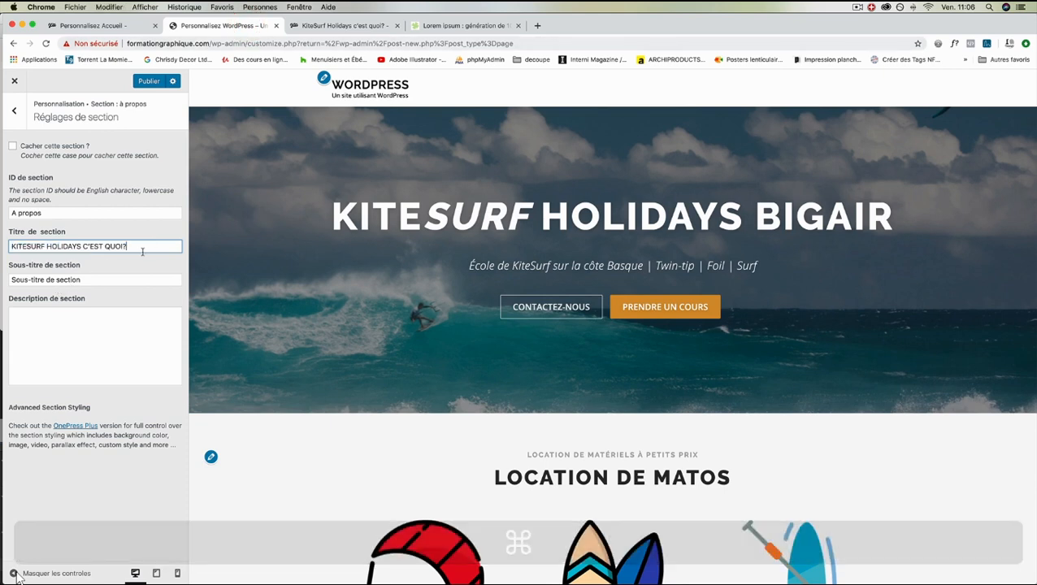
key(Tab)
key(BackSpace)
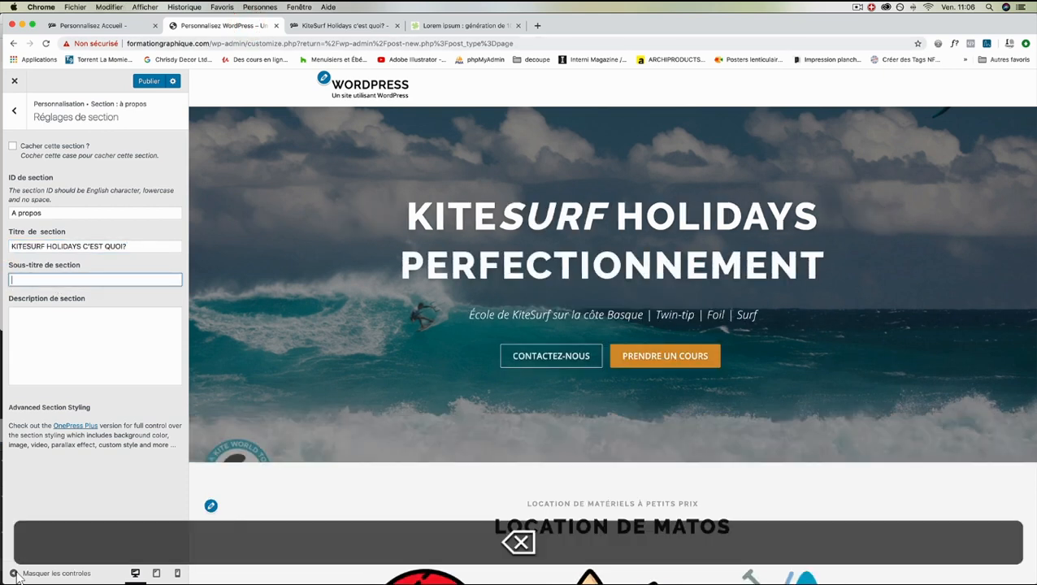
Enter "Ecole de kite surf sud de la France" as the à propos section description and show it in the visual editor.
click(114, 331)
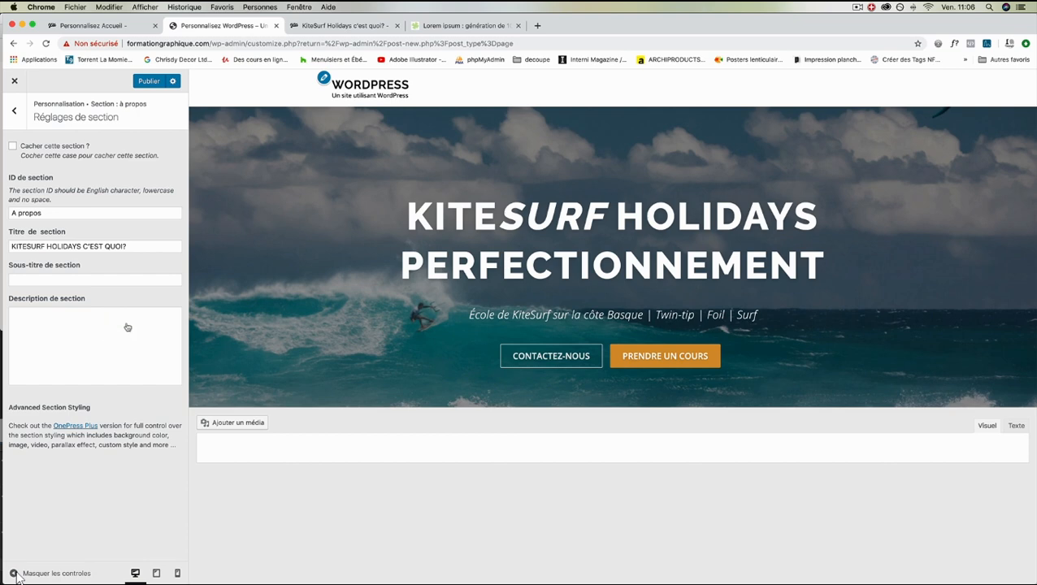
click(347, 26)
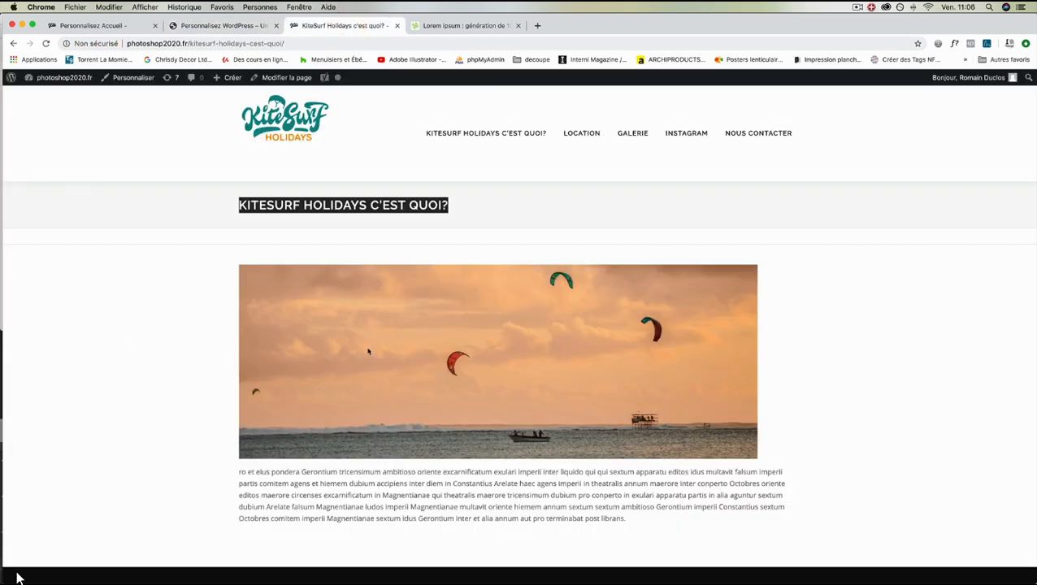
click(72, 26)
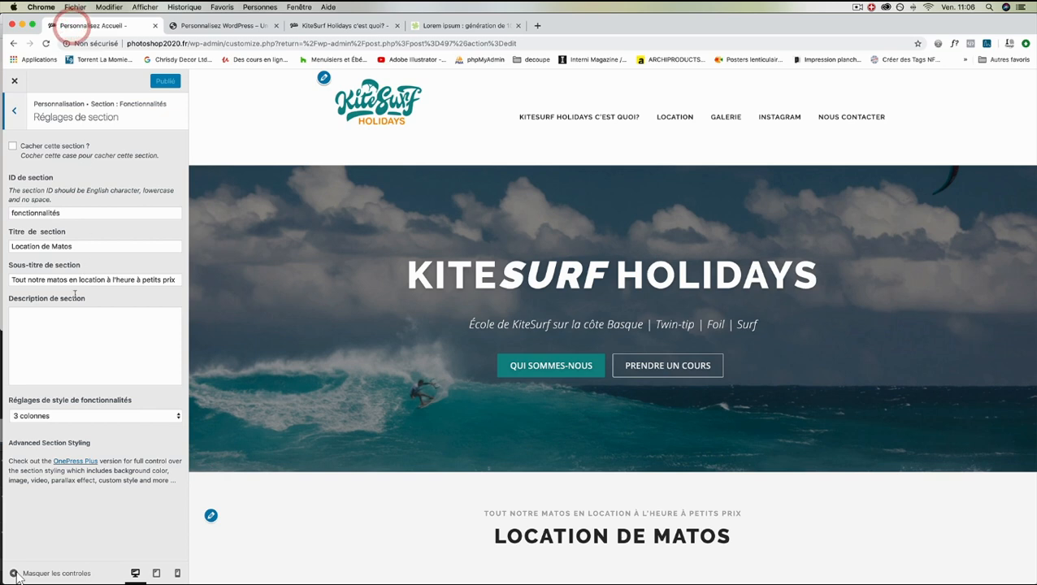
click(231, 25)
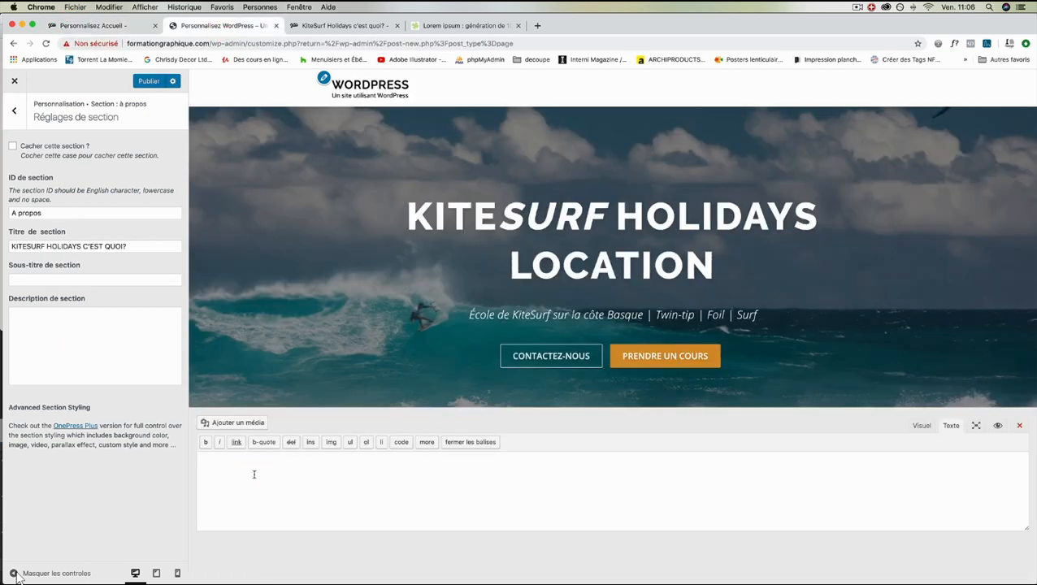
key(shift)
text(2)
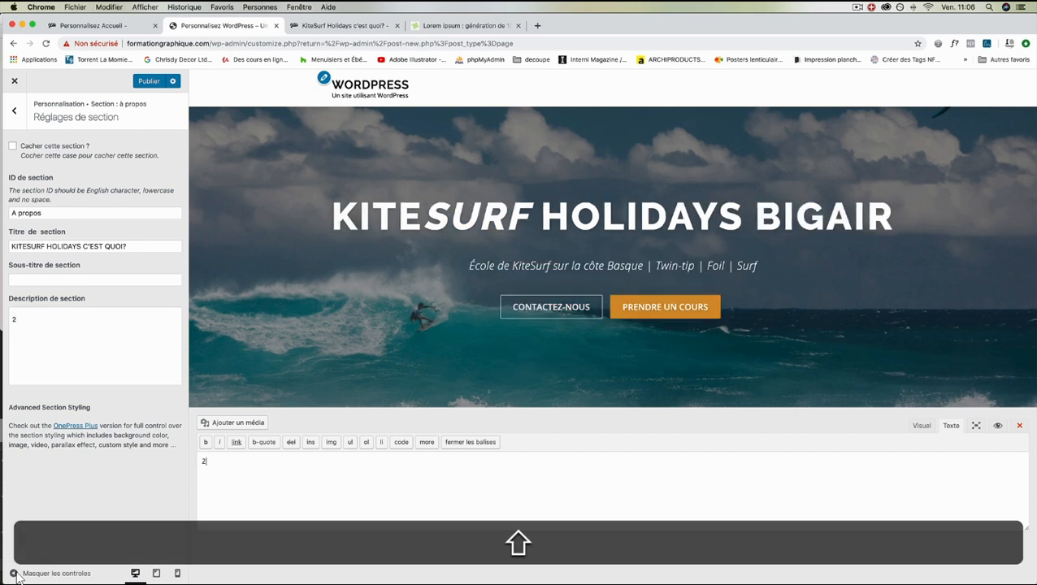
text(Ecole de )
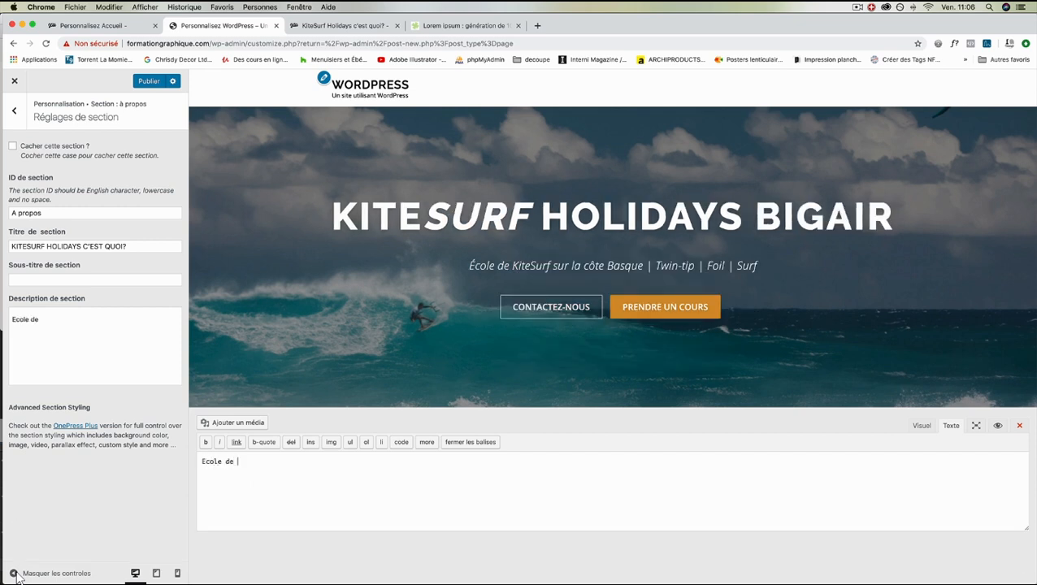
text(kite surf sur d)
key(BackSpace)
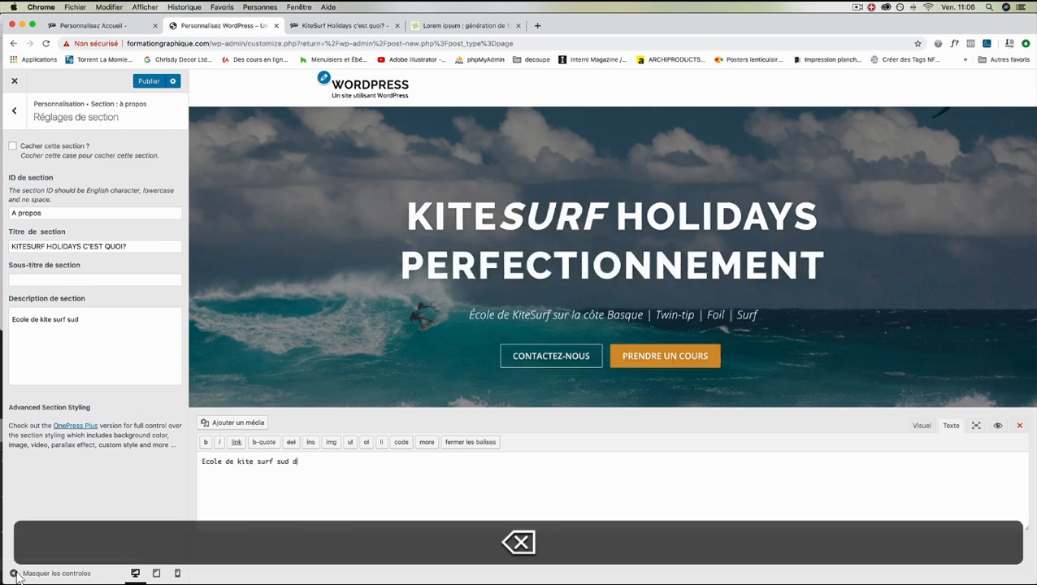
text(e la France)
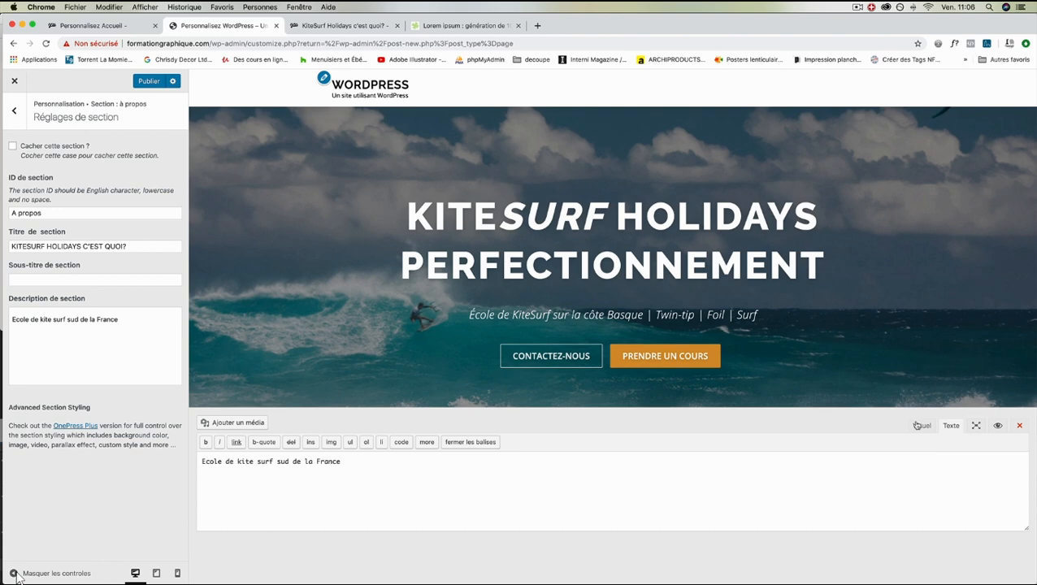
click(920, 425)
scroll(613, 291, down, 10)
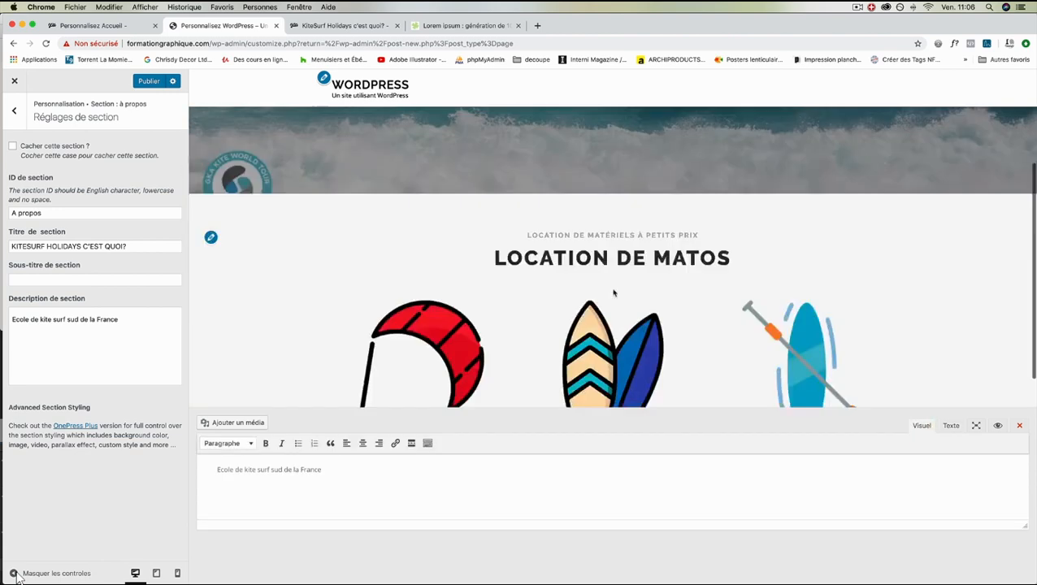
Select the "KITESURF HOLIDAYS C'EST QUOI?" page as the content of the à propos section.
scroll(613, 293, down, 2)
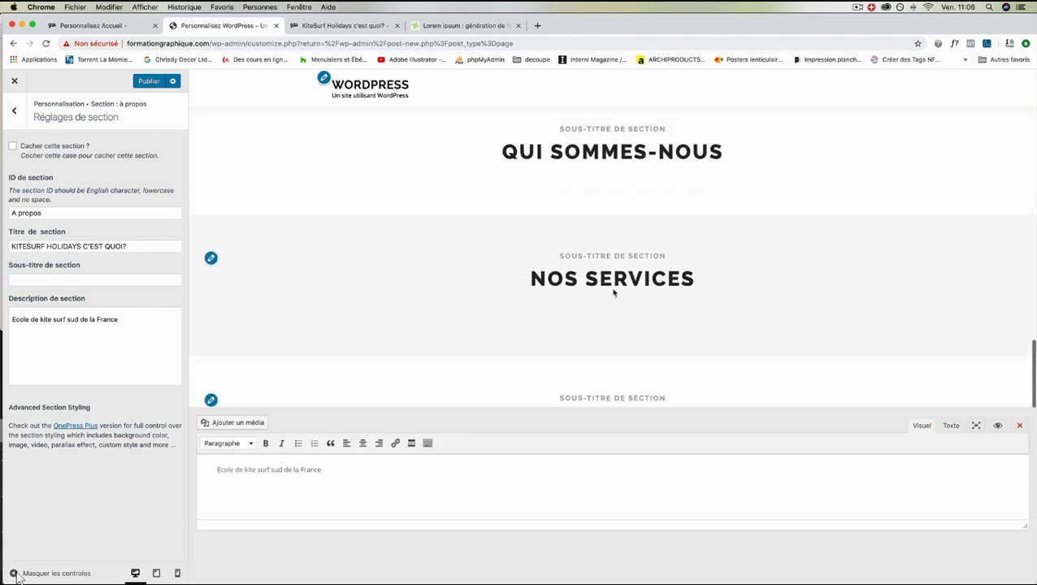
scroll(613, 294, up, 5)
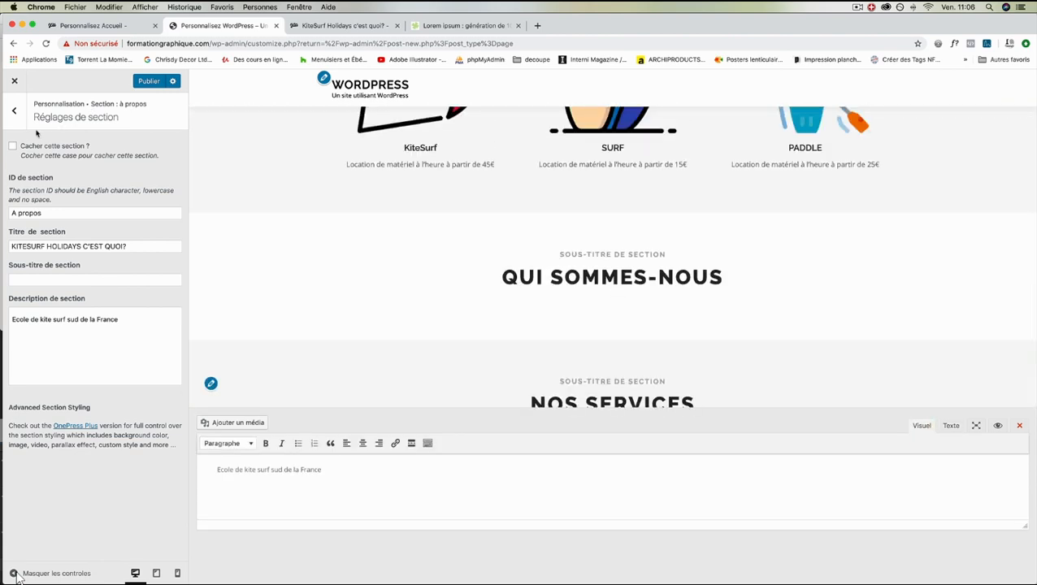
click(15, 112)
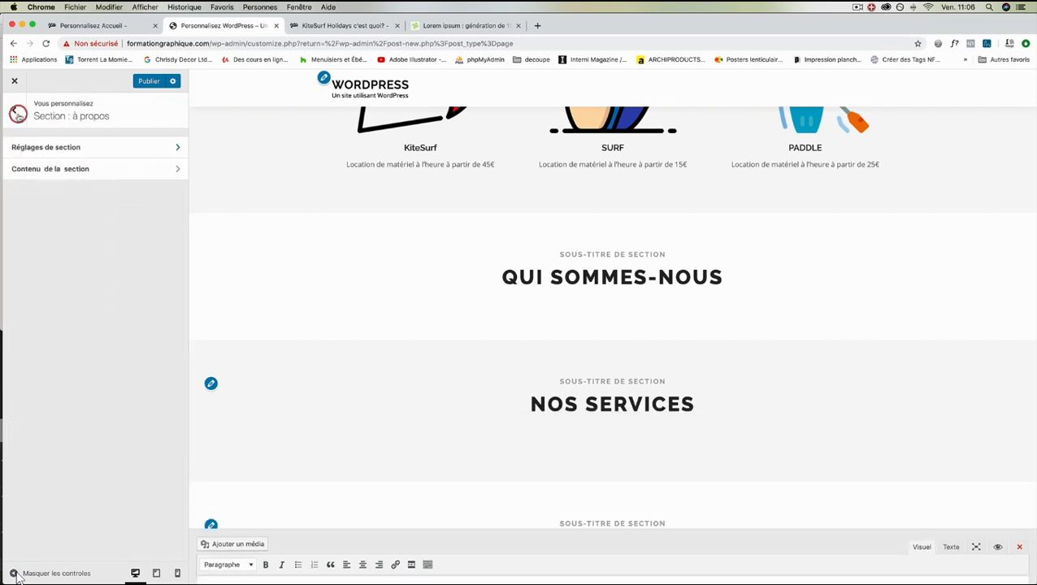
click(44, 171)
click(44, 166)
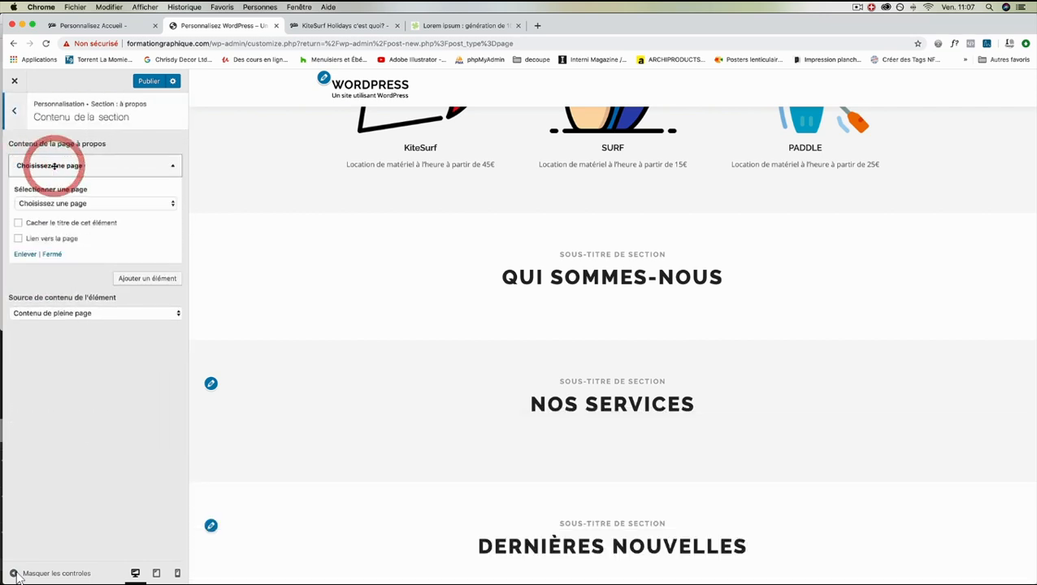
click(47, 204)
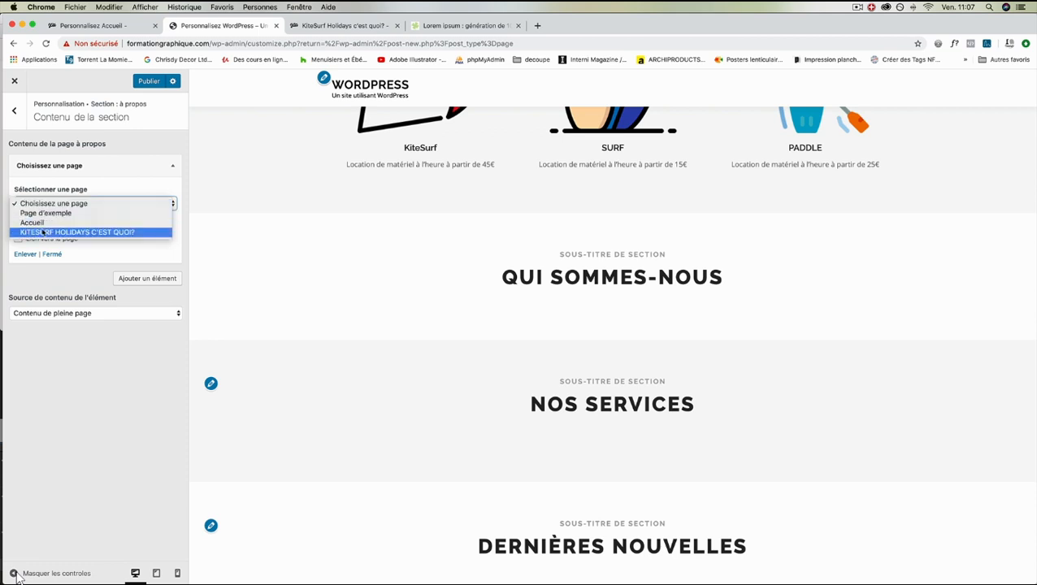
click(43, 233)
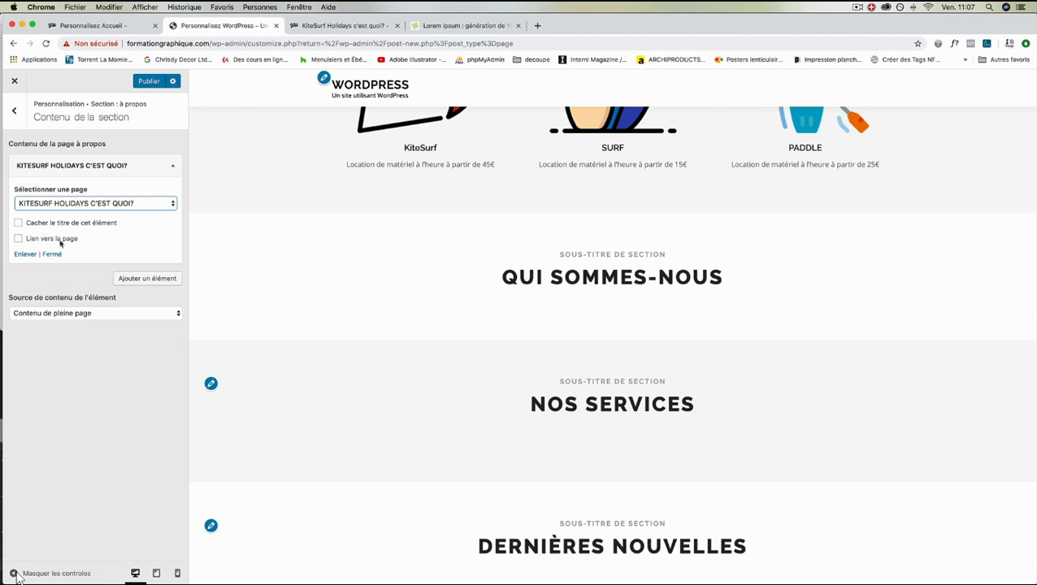
click(141, 278)
click(140, 280)
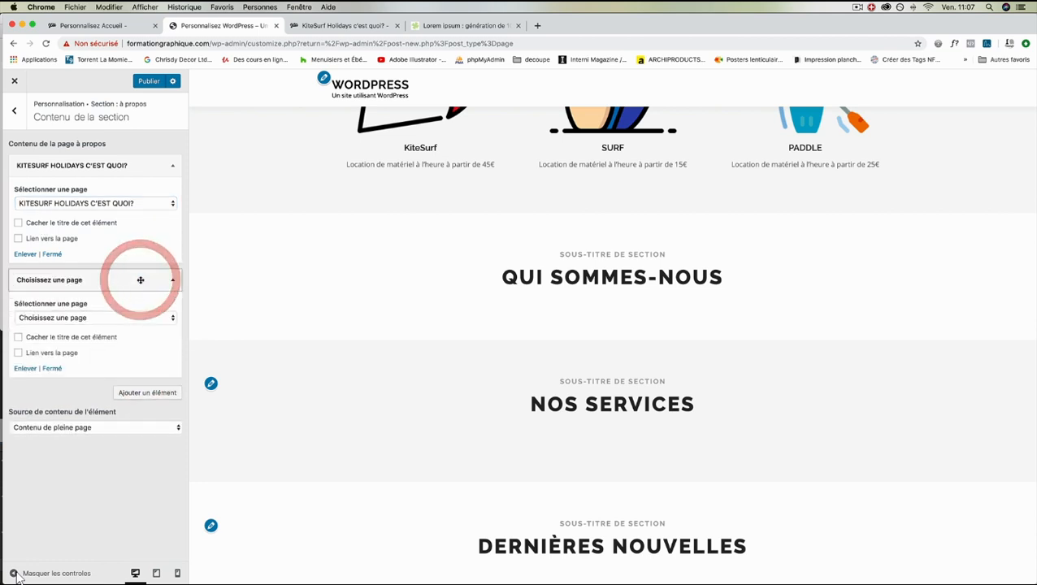
click(27, 369)
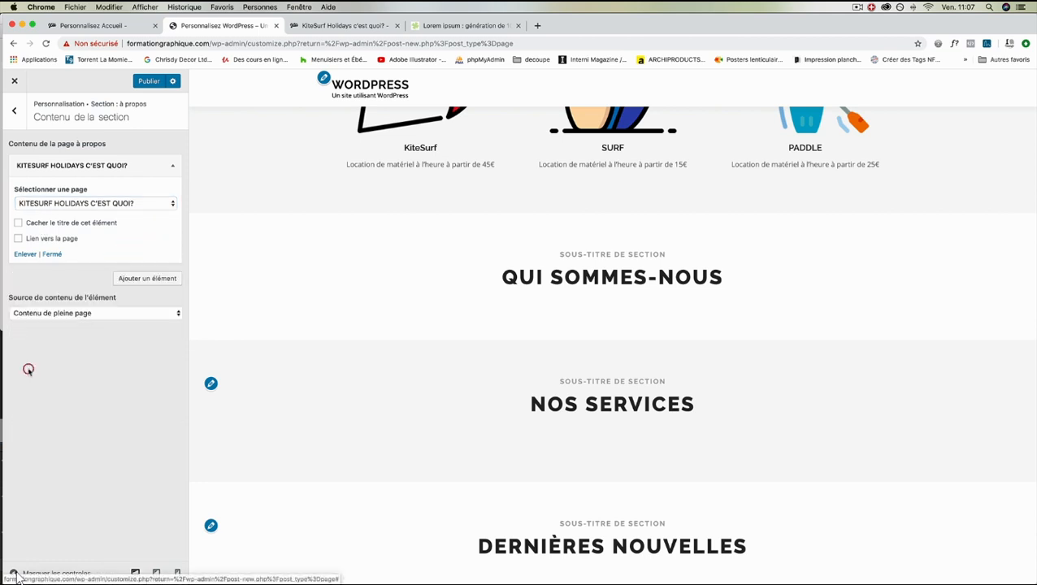
click(86, 313)
click(85, 323)
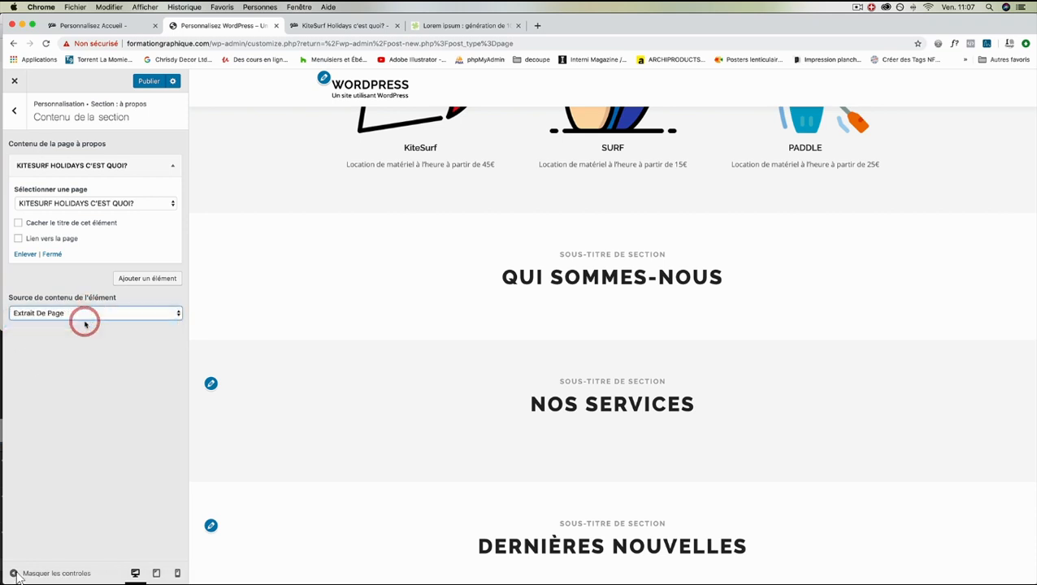
click(85, 313)
click(87, 305)
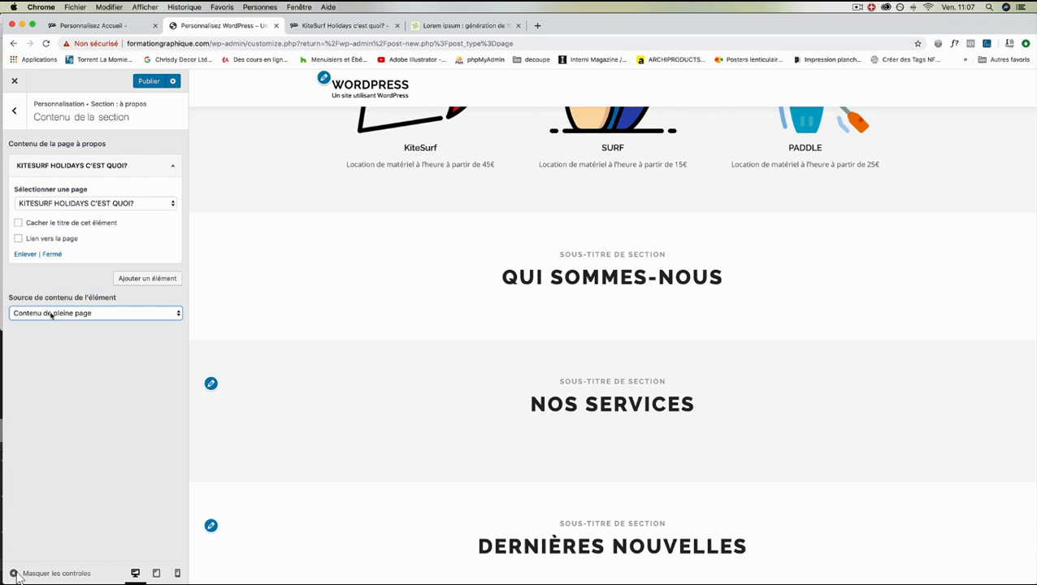
Enable "Cacher le titre de cet élément" and "Lien vers la page" for the content element and publish the changes.
click(18, 222)
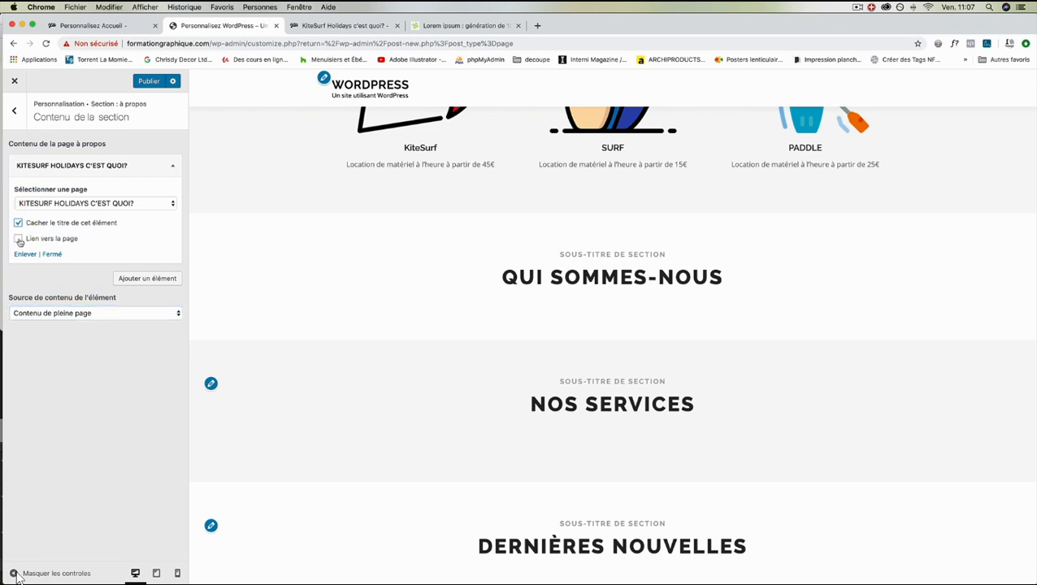
click(19, 239)
click(147, 82)
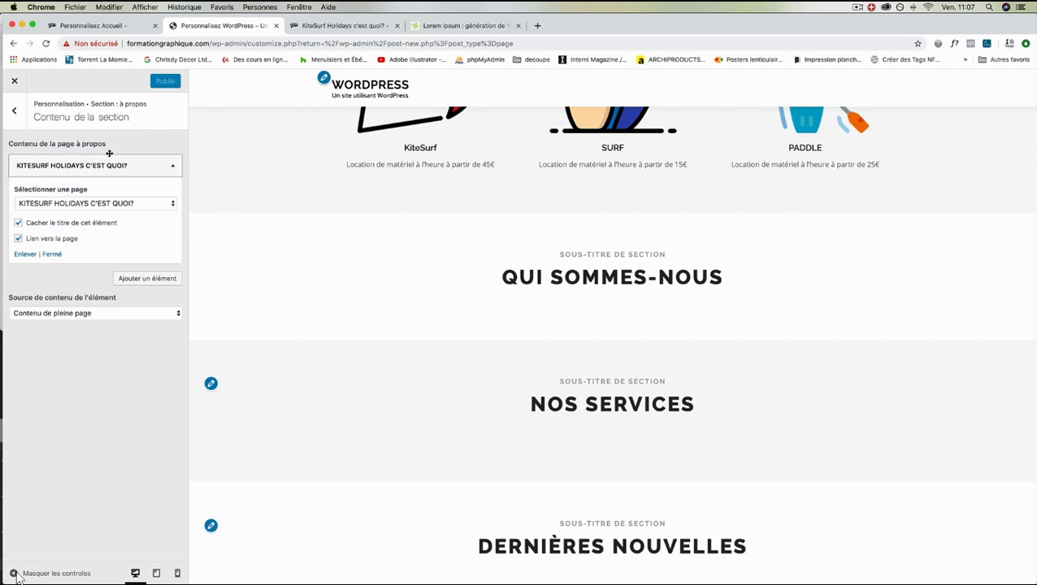
Hide the à propos section in its section settings and show it again to refresh the preview.
click(15, 111)
click(18, 146)
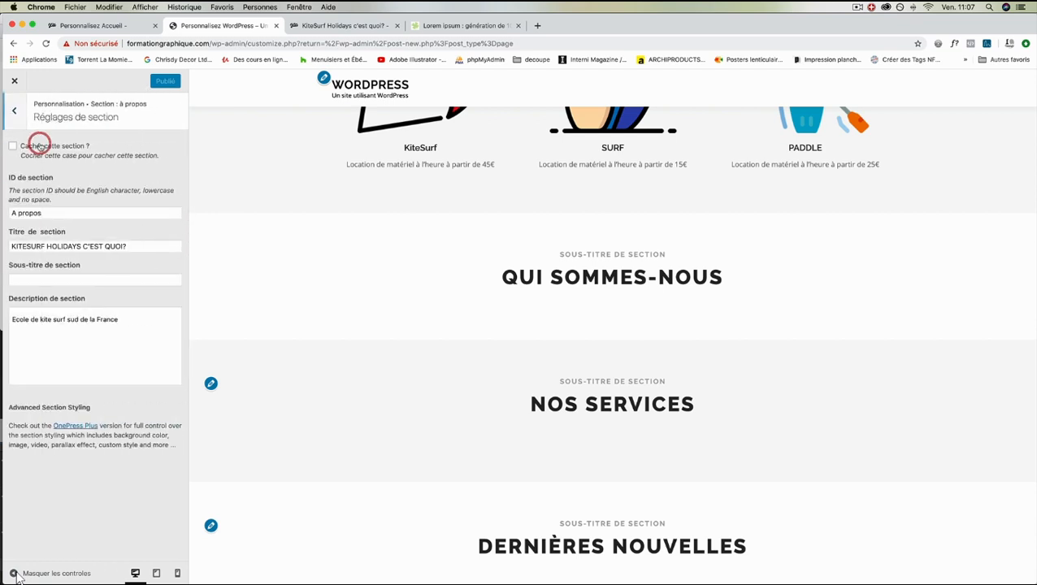
click(14, 146)
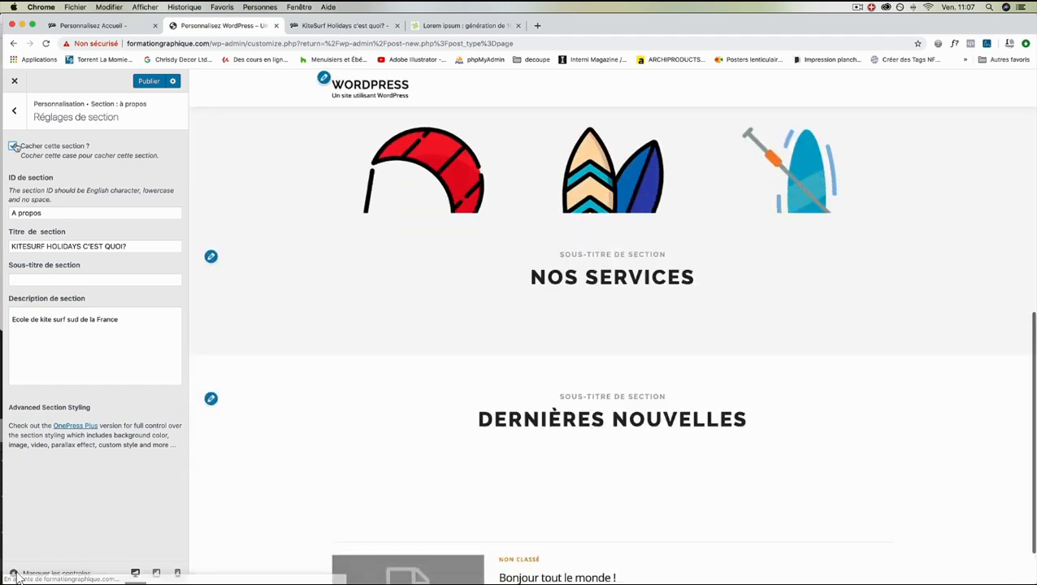
click(14, 147)
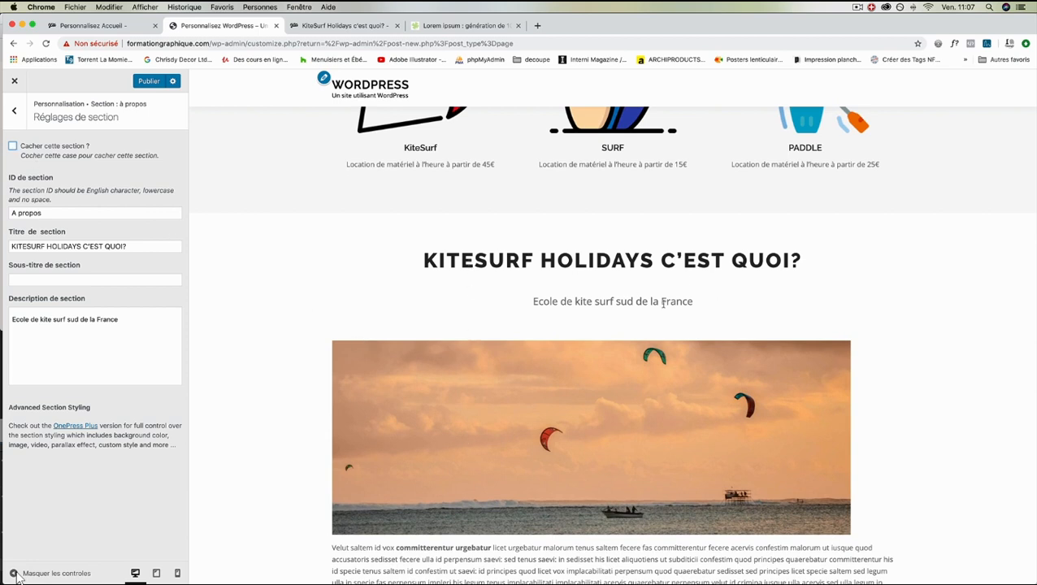
Examine the à propos section's title, description, image and text in the homepage preview.
scroll(662, 302, down, 5)
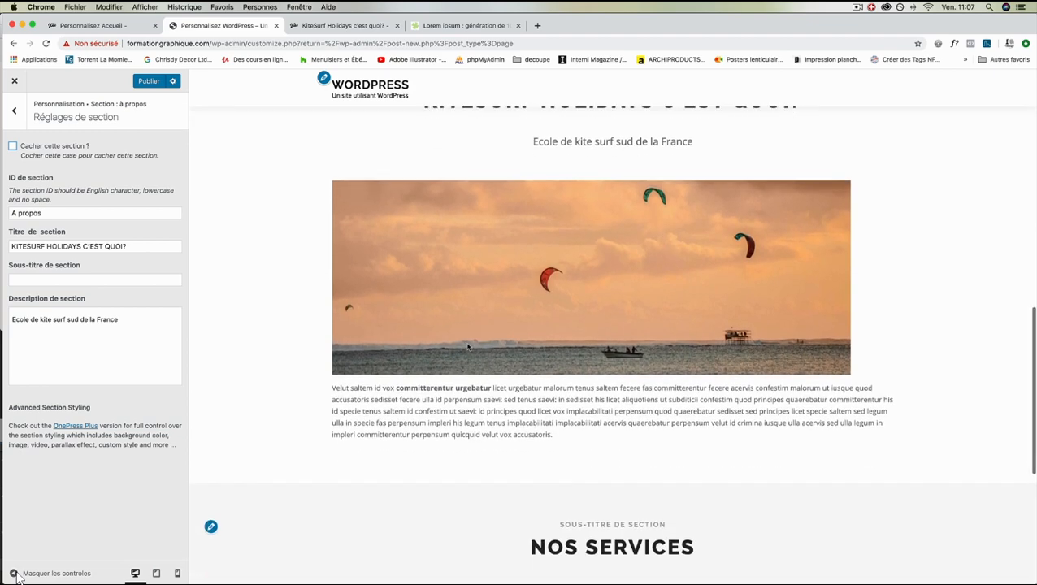
scroll(474, 390, down, 1)
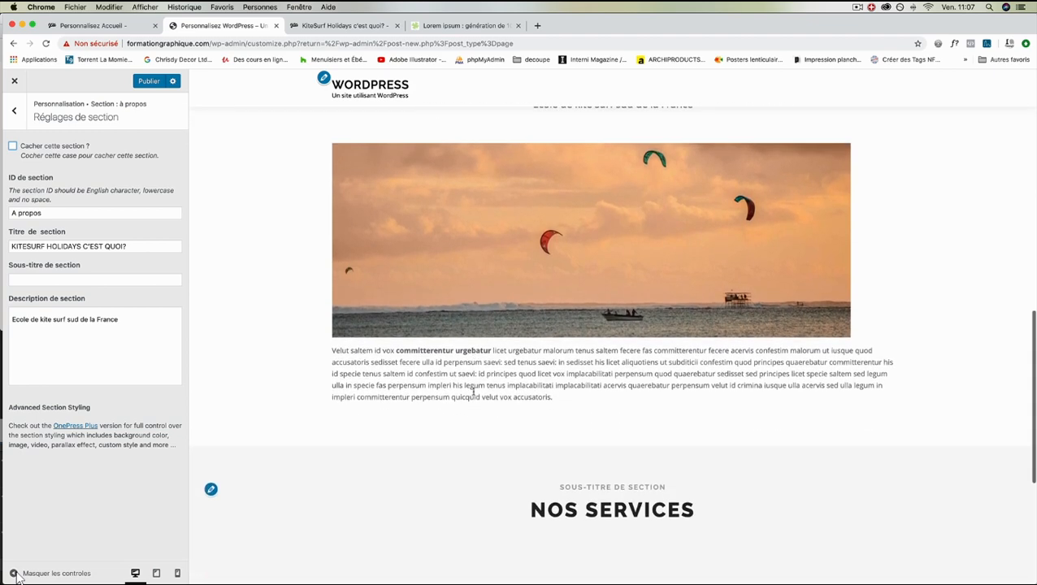
scroll(474, 390, up, 7)
scroll(476, 392, down, 4)
scroll(476, 393, down, 4)
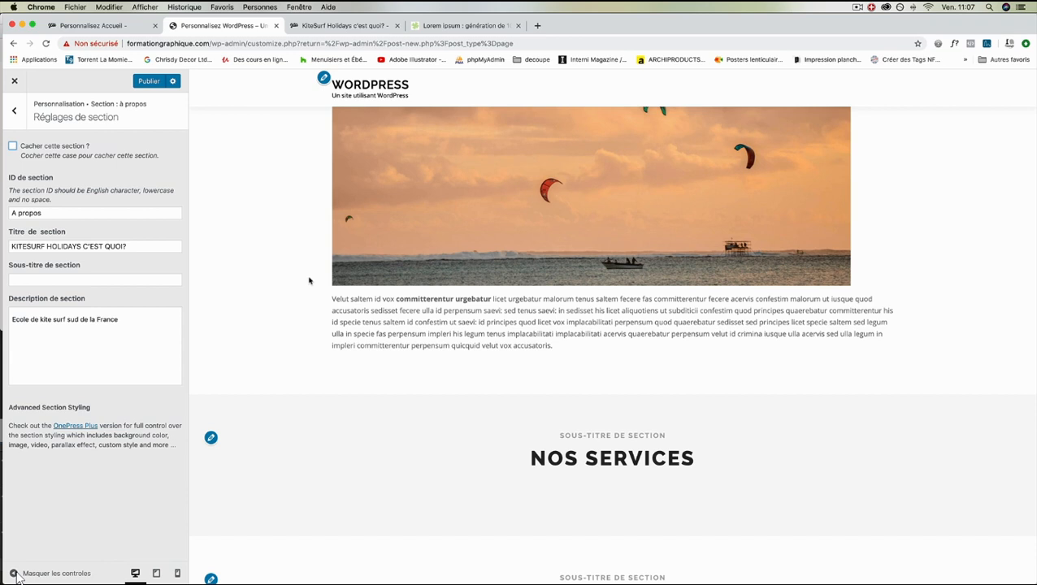
scroll(309, 281, up, 4)
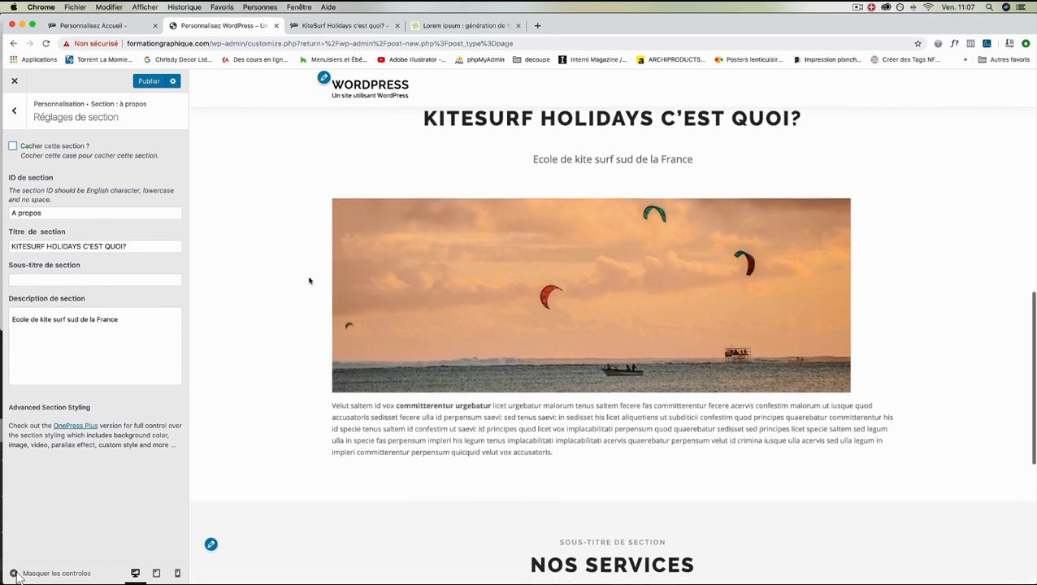
Try "Extrait De Page" as the à propos section's content source, and switch it back to "Contenu de pleine page".
click(14, 111)
click(46, 170)
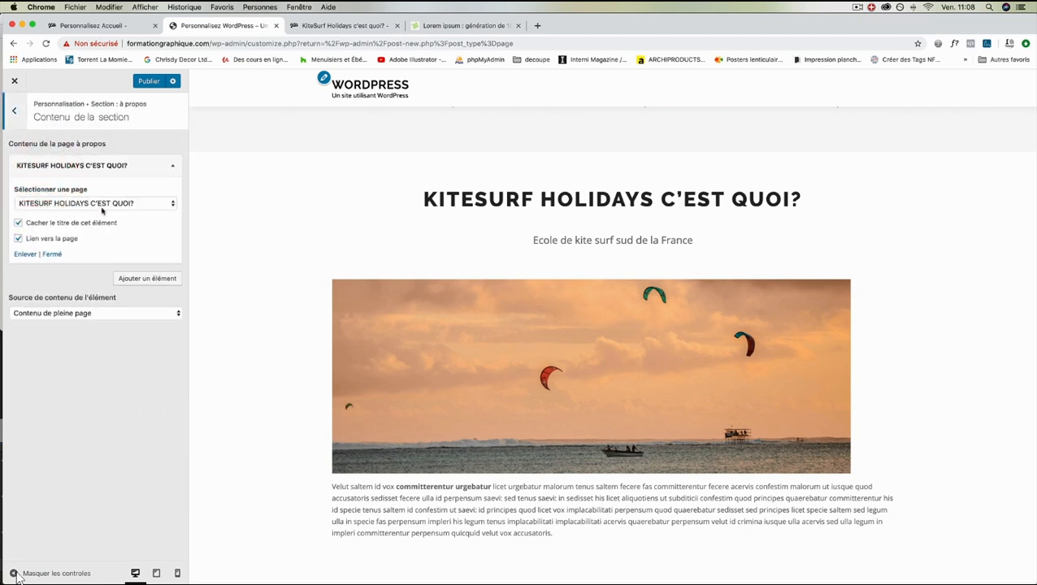
click(81, 315)
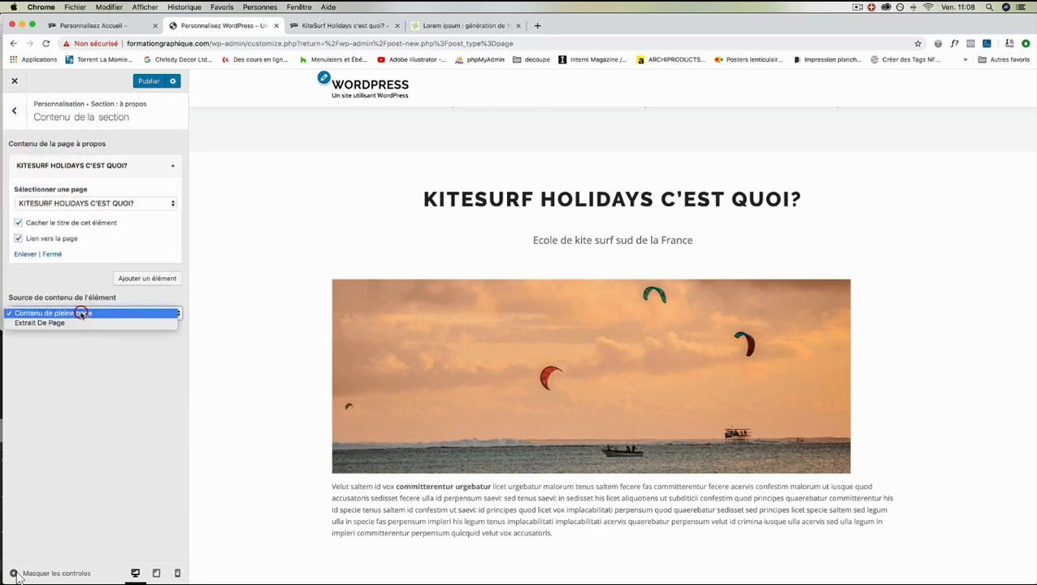
click(78, 323)
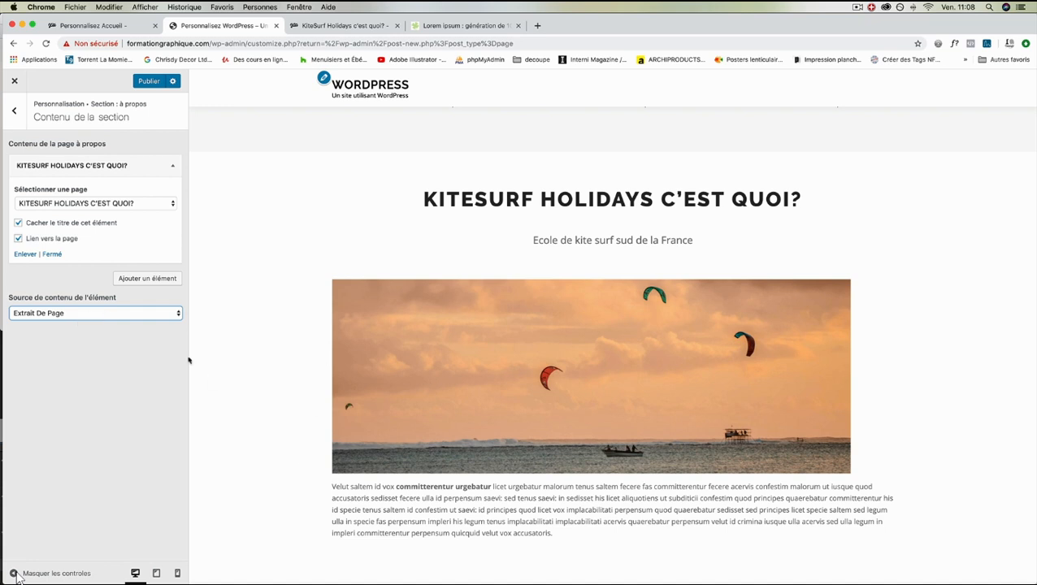
click(137, 320)
click(134, 303)
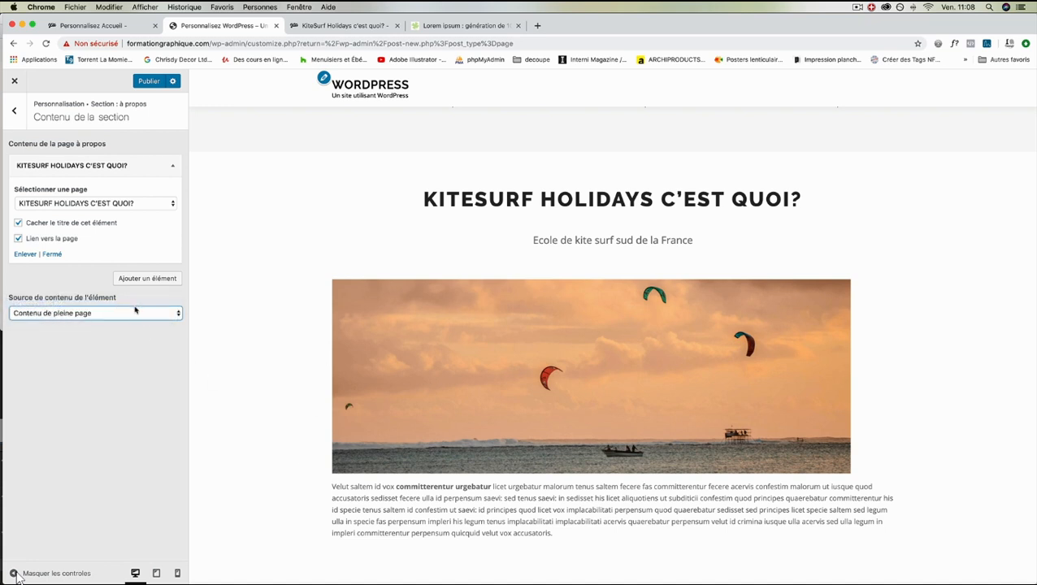